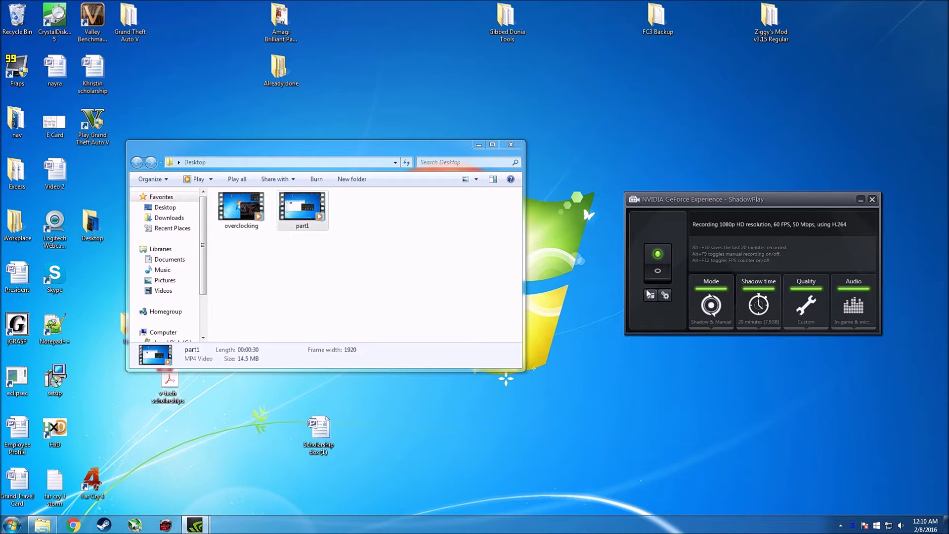
# - Bring up the SpeedFan tray icon's menu to restore its window
pyautogui.rightClick(852, 526)
# - Restore the SpeedFan window and move it to the upper right of the desktop
pyautogui.click(873, 504)
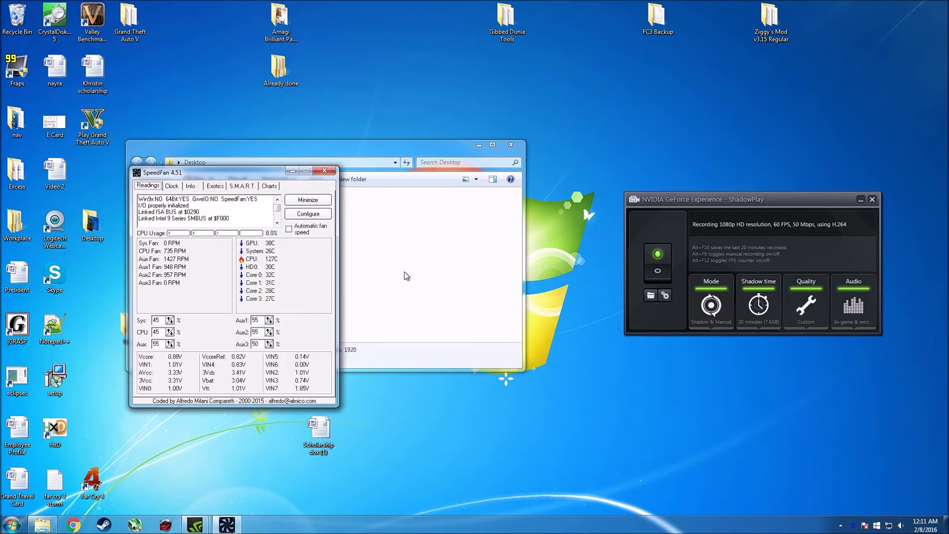
pyautogui.moveTo(261, 174); pyautogui.dragTo(690, 104)
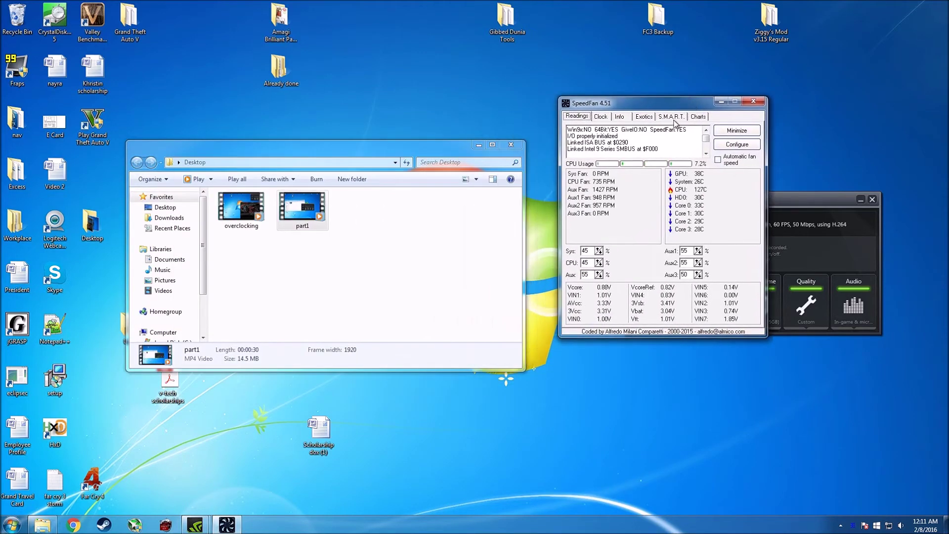
pyautogui.click(688, 251)
# - Request a downloadable configuration from the Info tab and open the almico ticket page
pyautogui.moveTo(706, 193)
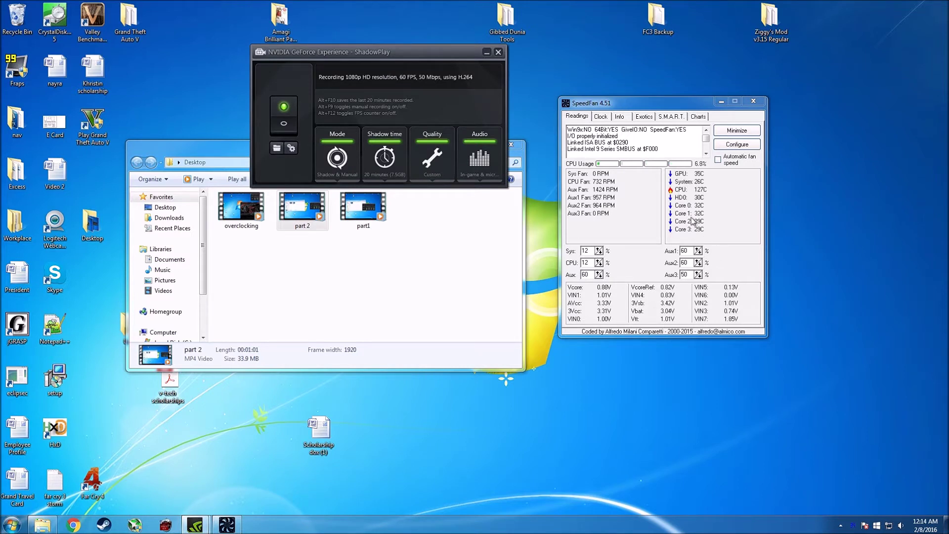
pyautogui.click(619, 117)
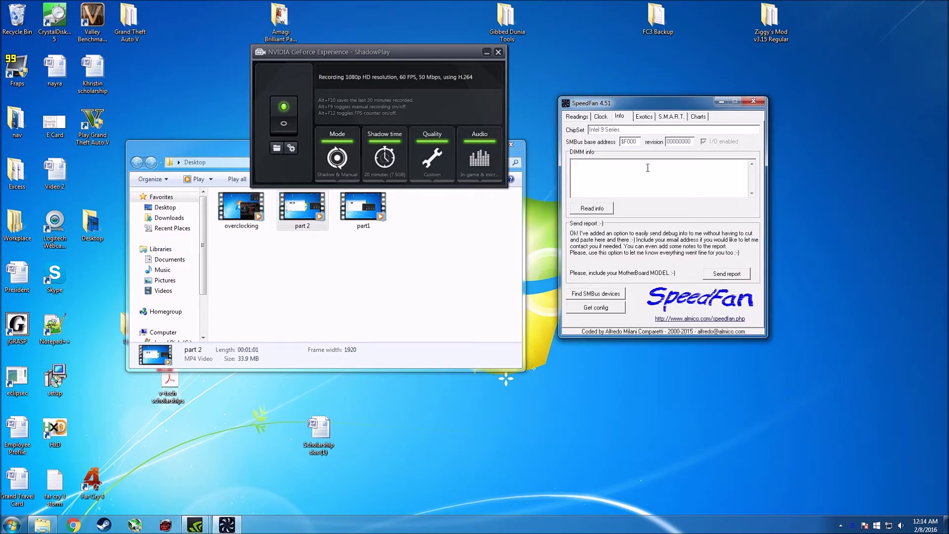
pyautogui.click(618, 308)
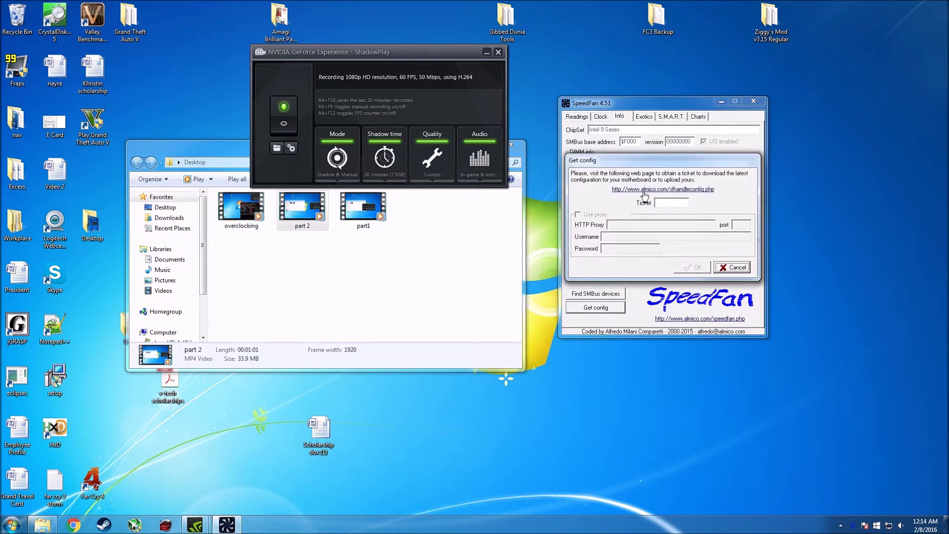
pyautogui.click(645, 189)
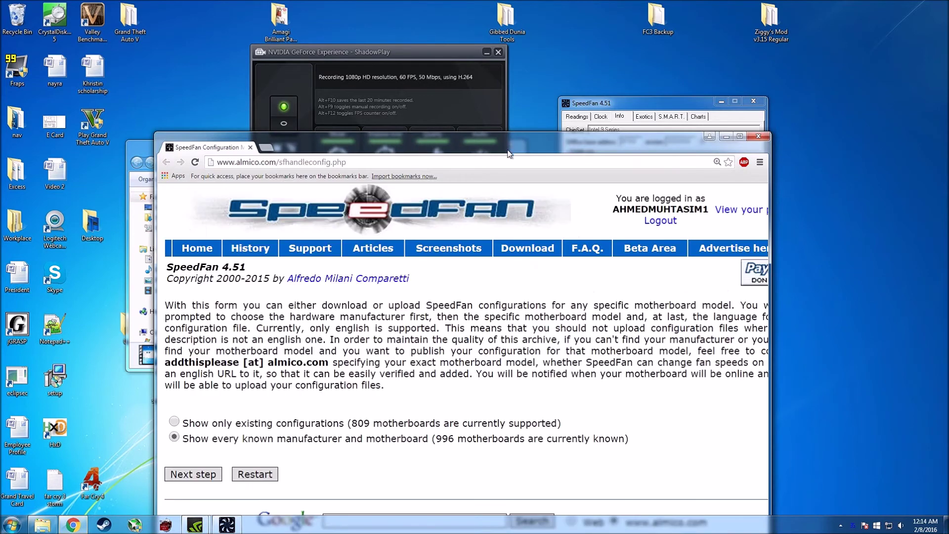
# - Maximize the configuration page, show every known manufacturer, and choose MSI
pyautogui.moveTo(506, 153); pyautogui.dragTo(339, 1)
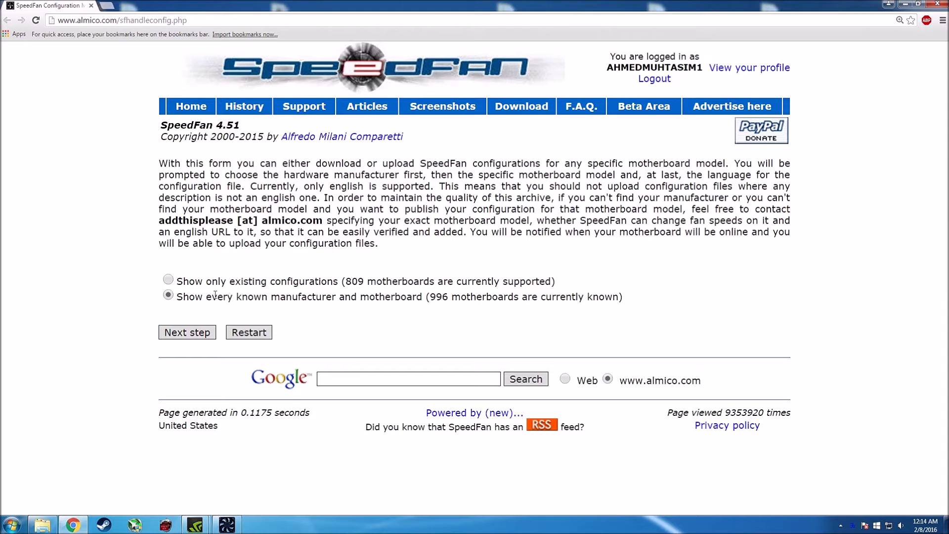
pyautogui.click(199, 335)
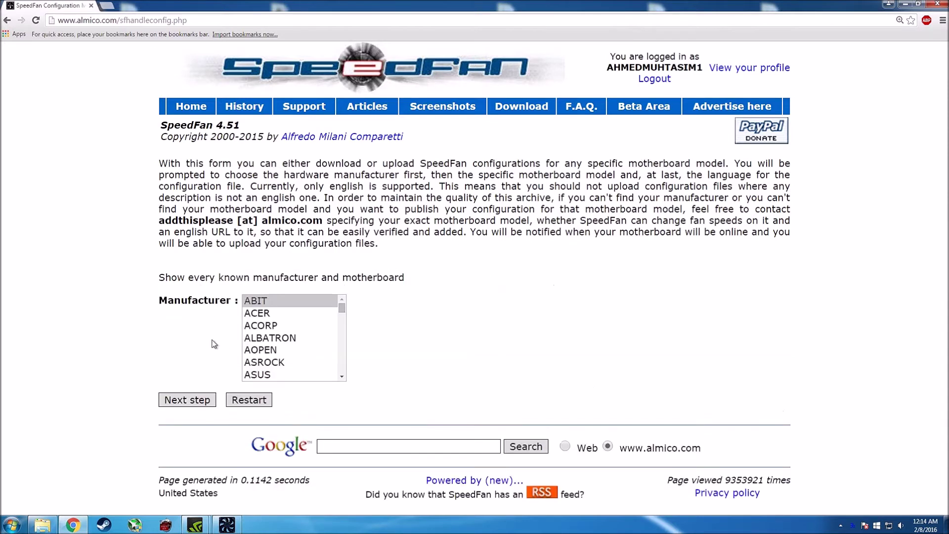
pyautogui.scroll(-15, 260, 353)
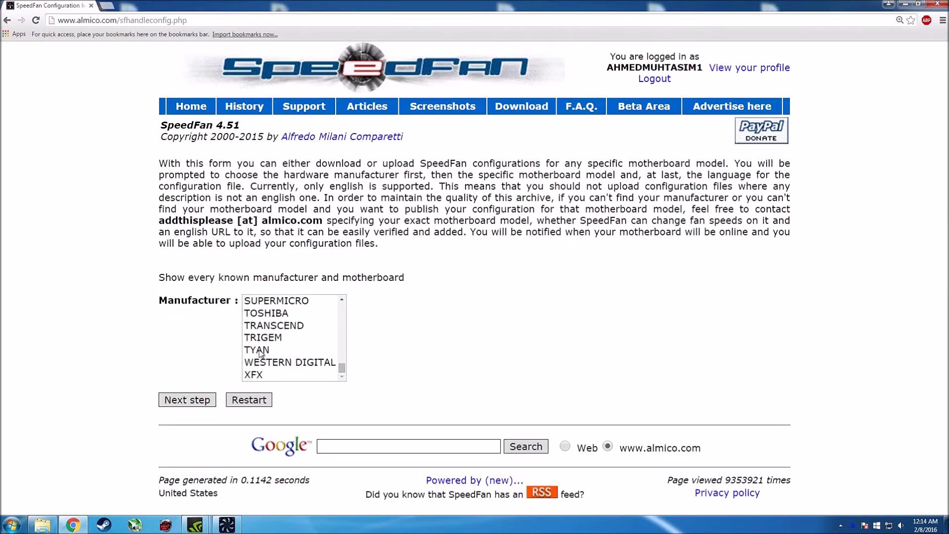
pyautogui.scroll(6, 260, 353)
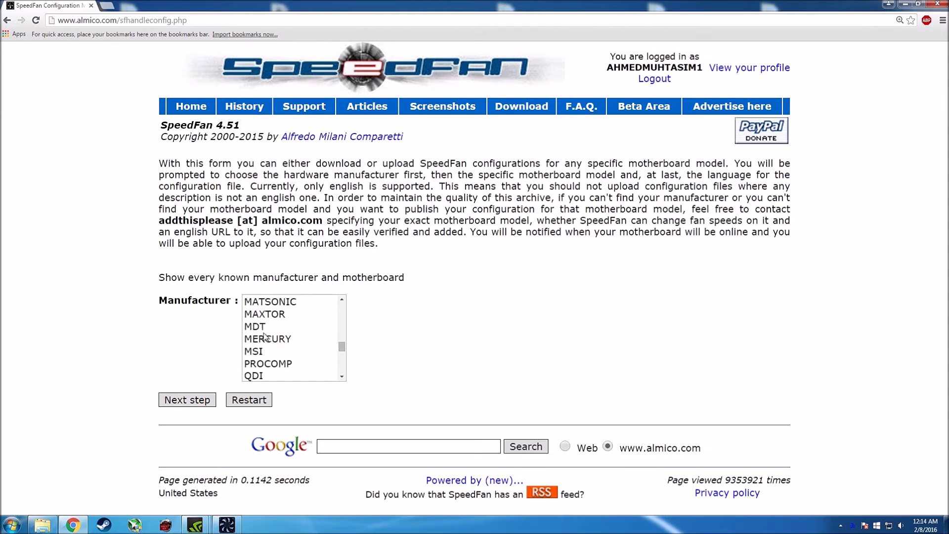
pyautogui.click(264, 351)
pyautogui.click(201, 399)
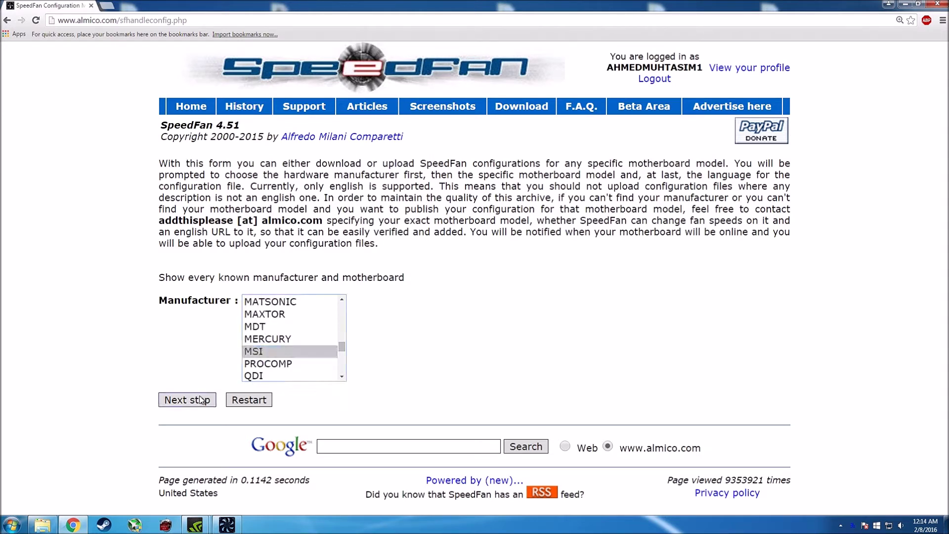
# - Pick the Z97 GAMING 3 motherboard and continue to the language step
pyautogui.scroll(-1, 275, 341)
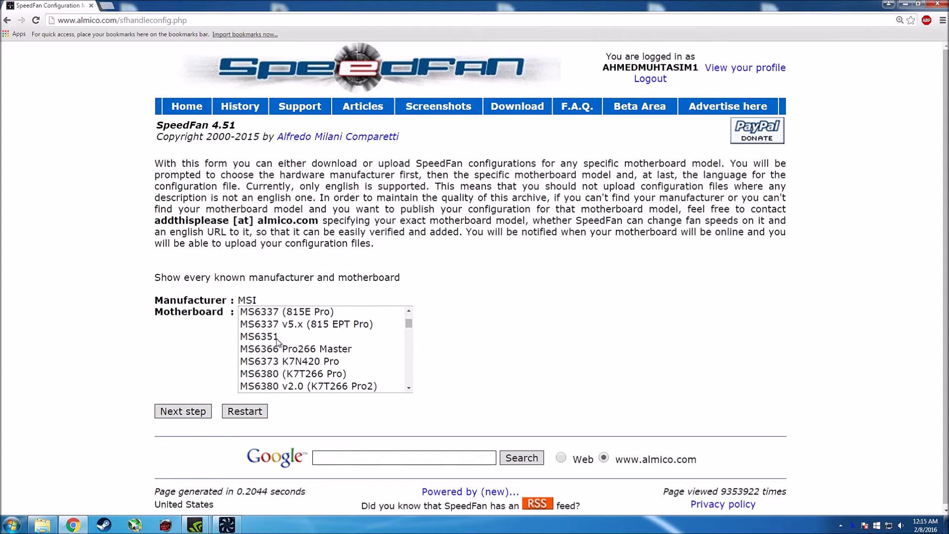
pyautogui.scroll(-5, 277, 342)
pyautogui.scroll(-5, 277, 341)
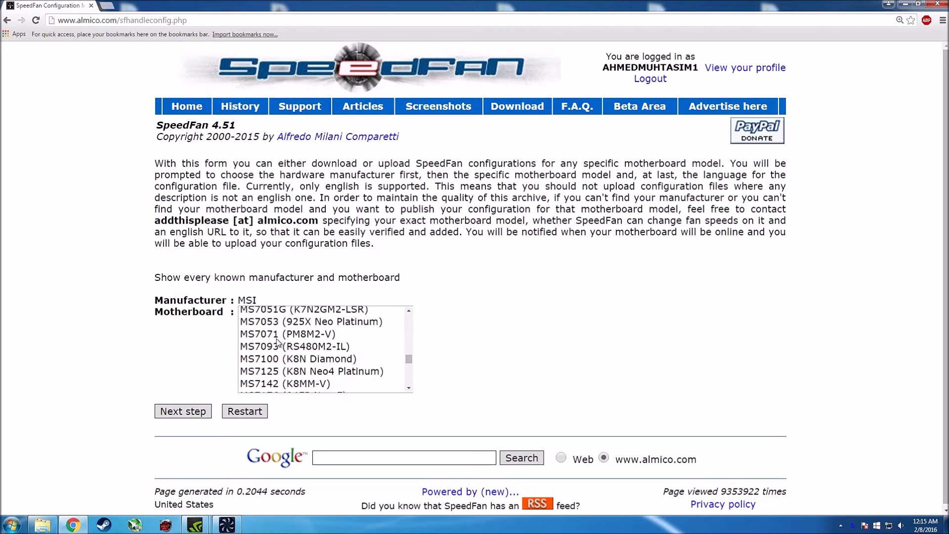
pyautogui.scroll(-3, 277, 341)
pyautogui.scroll(-5, 277, 341)
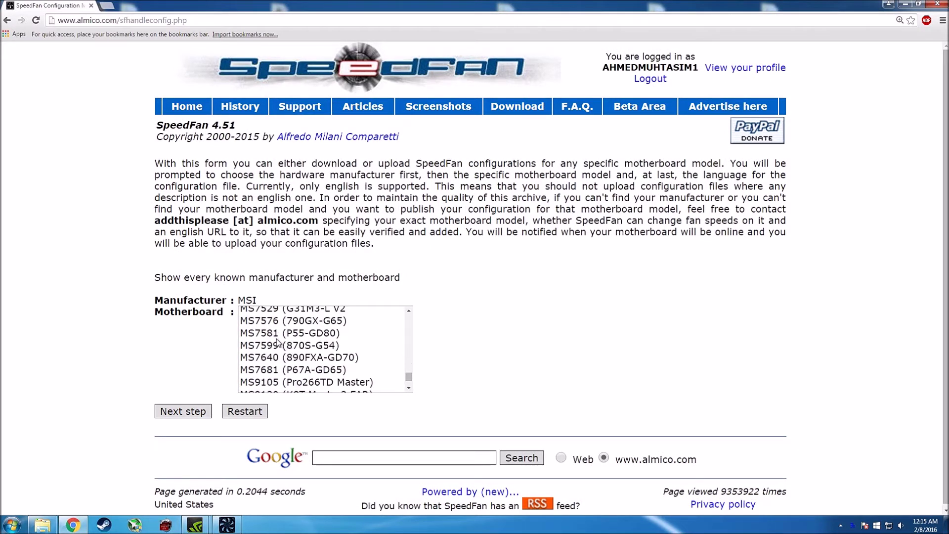
pyautogui.scroll(-3, 291, 335)
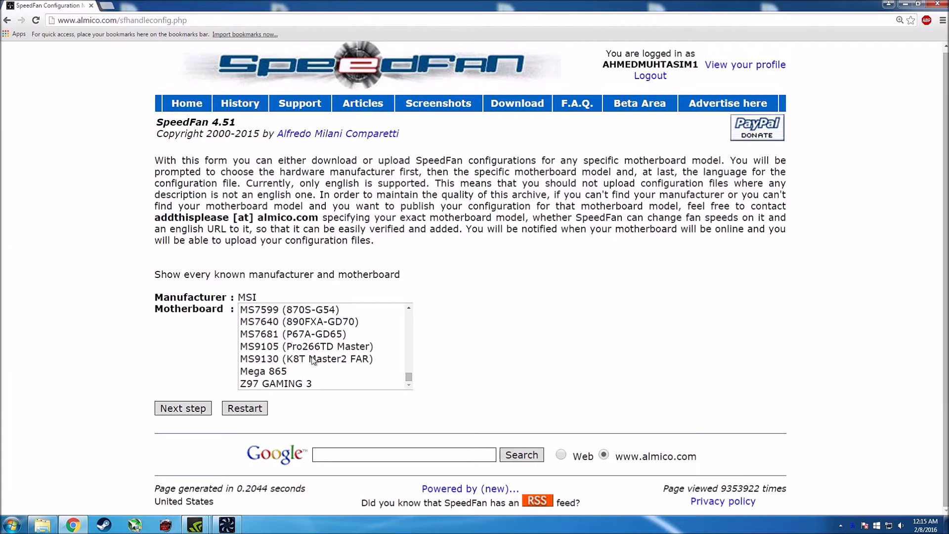
pyautogui.click(313, 384)
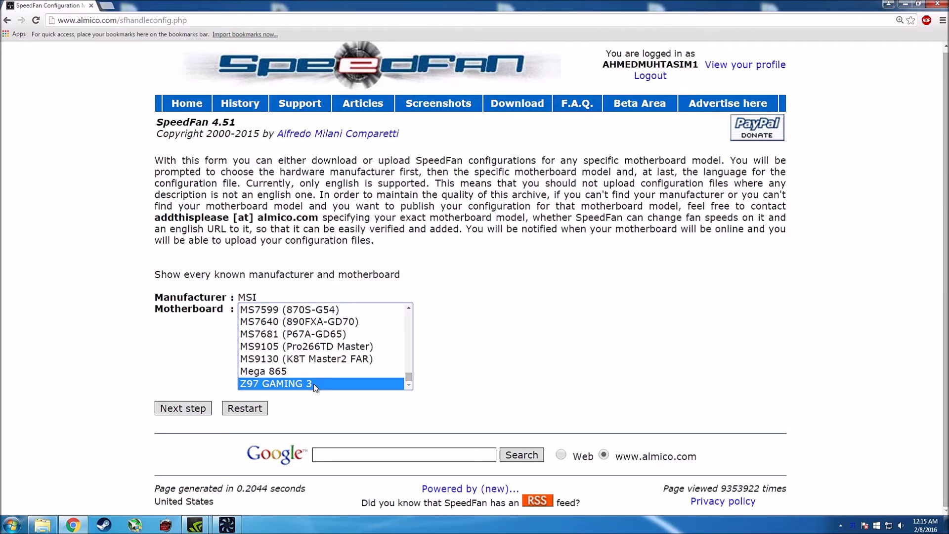
pyautogui.click(201, 408)
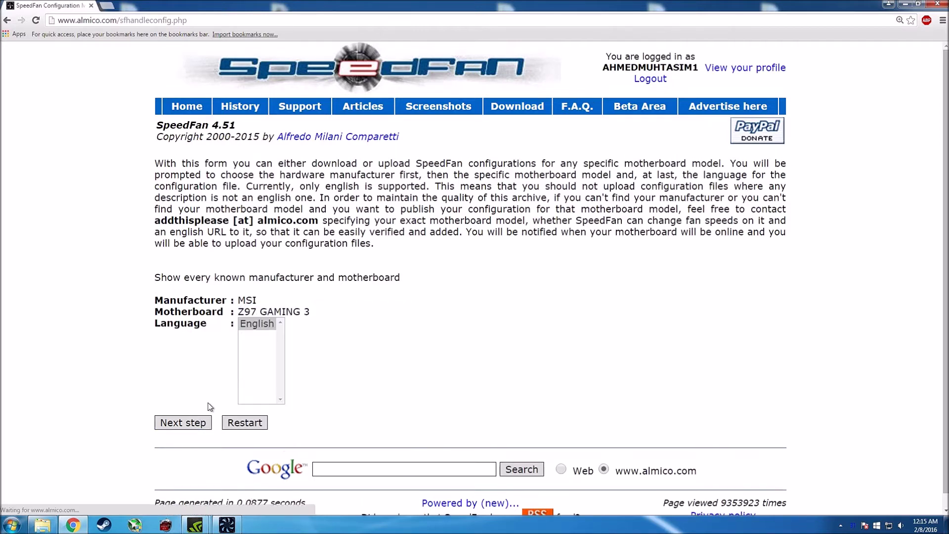
# - Get a ticket for the newest English MSI Z97 GAMING 3 configuration, then shrink the browser
pyautogui.click(187, 420)
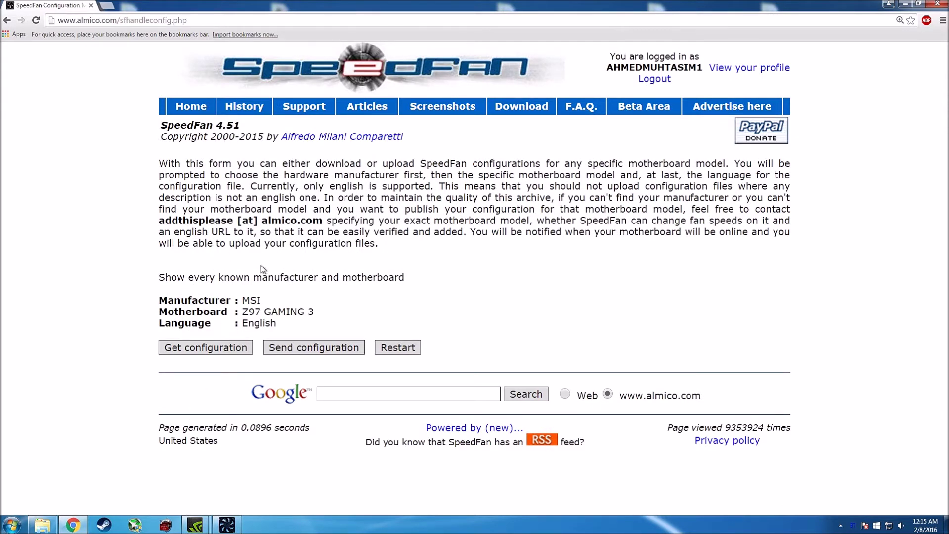
pyautogui.click(214, 348)
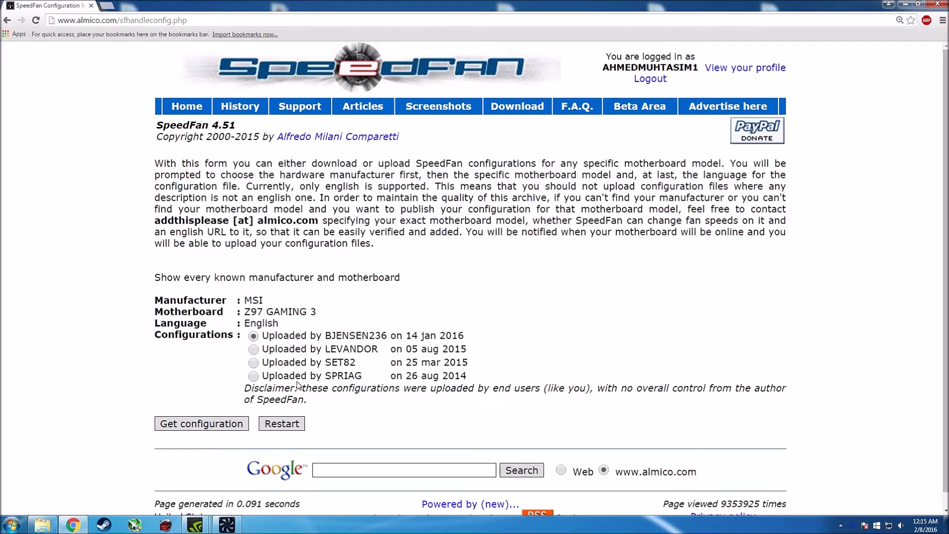
pyautogui.click(225, 424)
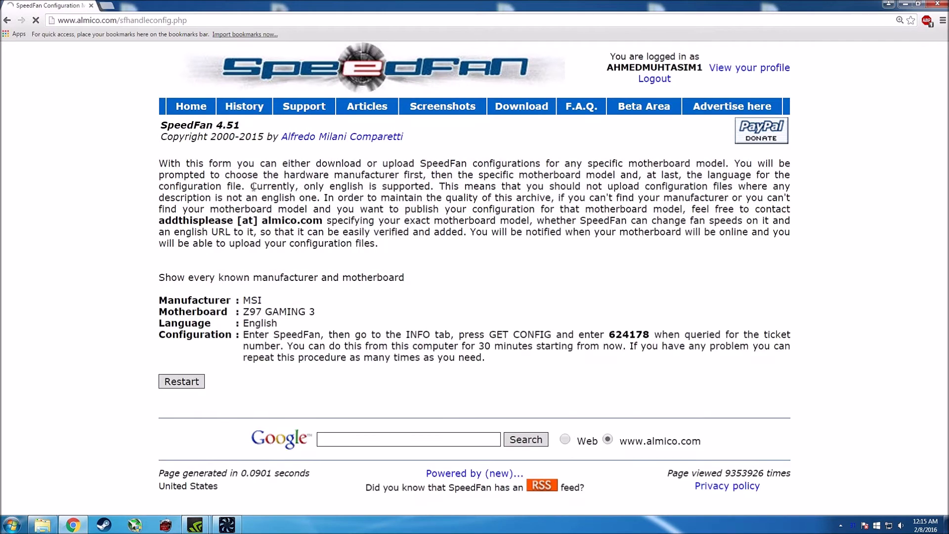
pyautogui.moveTo(306, 6); pyautogui.dragTo(442, 36)
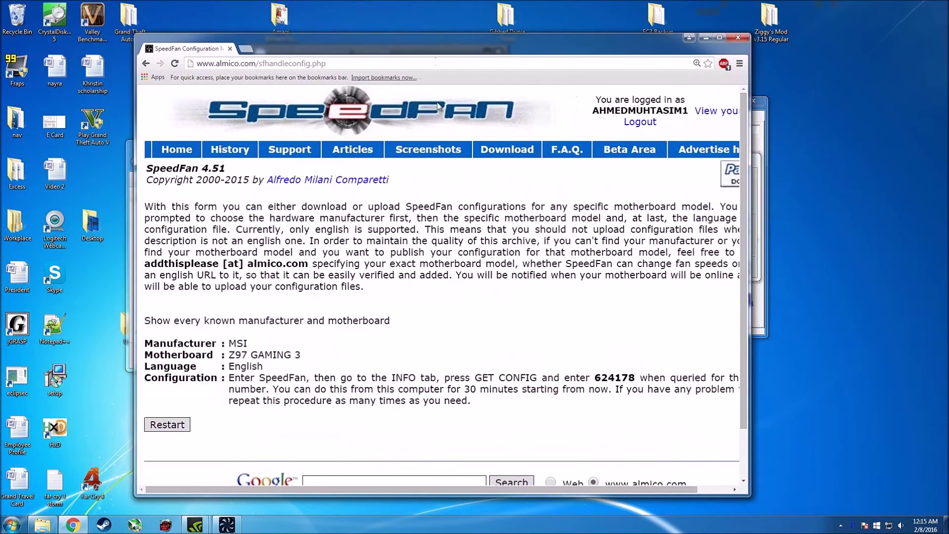
# - Paste the website's ticket number into SpeedFan's Ticket field, confirm the success notice, and close SpeedFan
pyautogui.moveTo(594, 377); pyautogui.dragTo(634, 377)
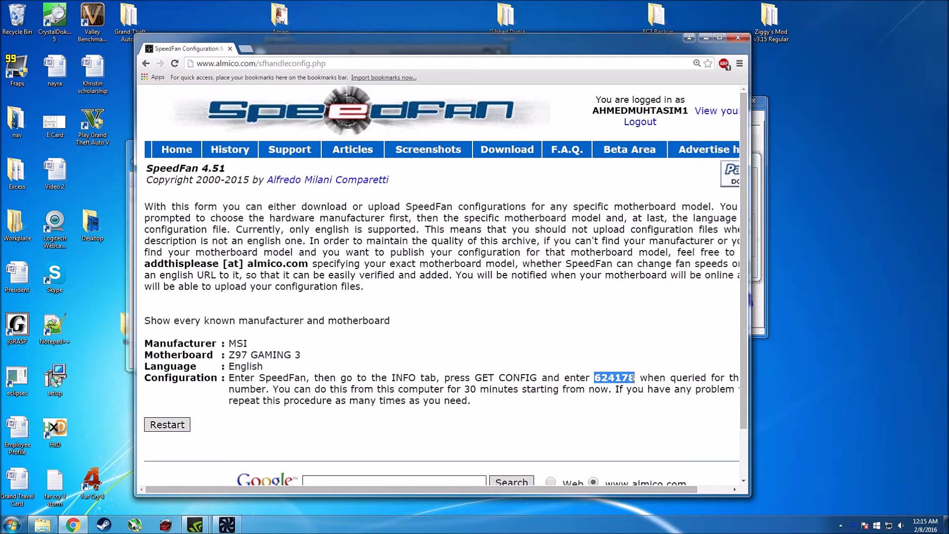
pyautogui.rightClick(632, 379)
pyautogui.click(648, 386)
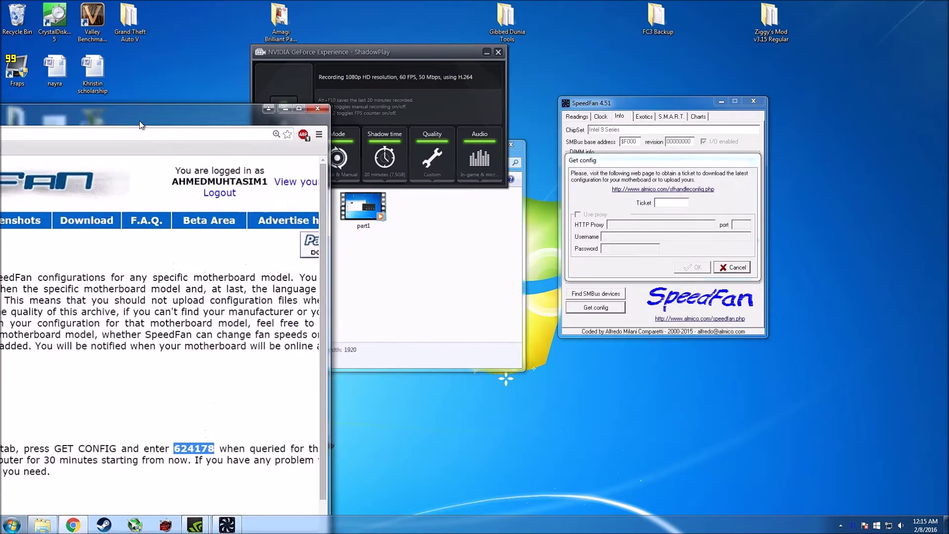
pyautogui.rightClick(665, 203)
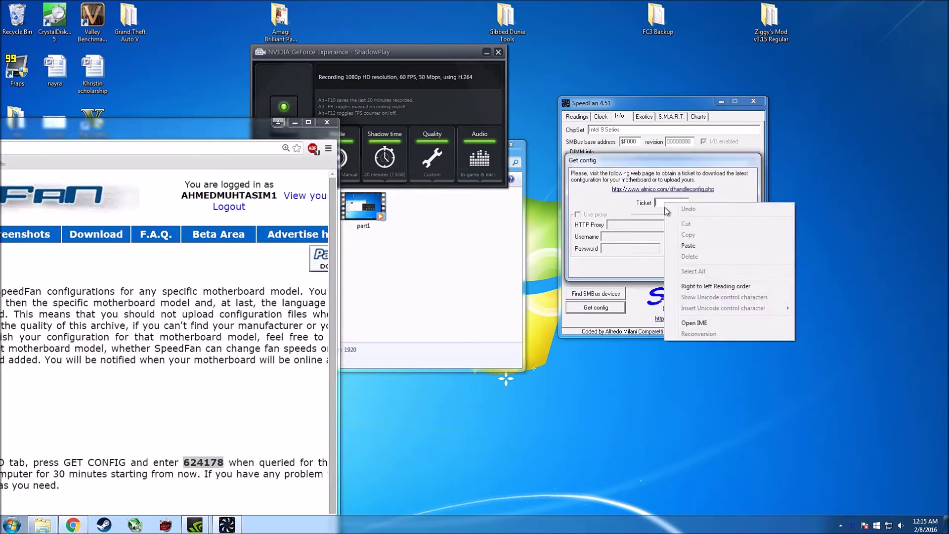
pyautogui.click(684, 247)
pyautogui.click(692, 267)
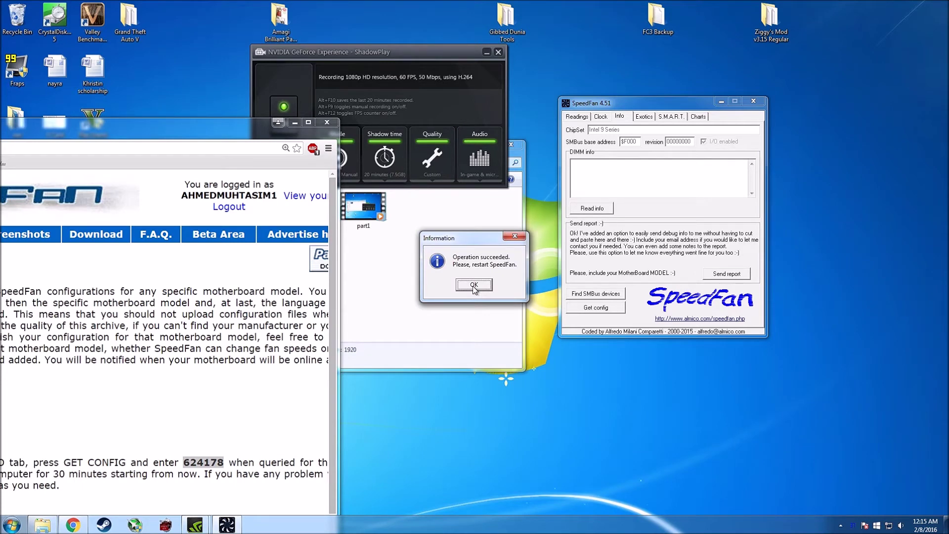
pyautogui.click(473, 285)
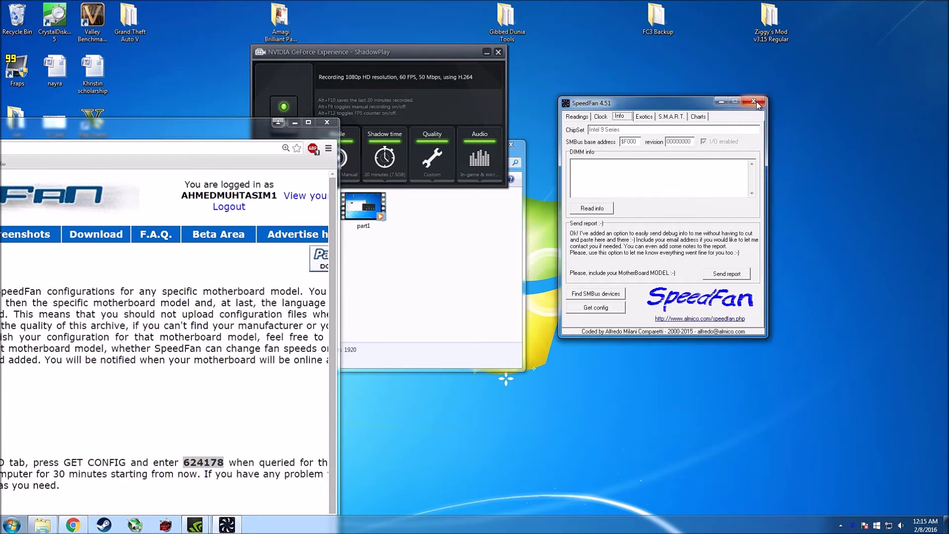
pyautogui.click(753, 102)
# - Browse to the SpeedFan folder under C:\Program Files (x86) in Explorer
pyautogui.click(42, 525)
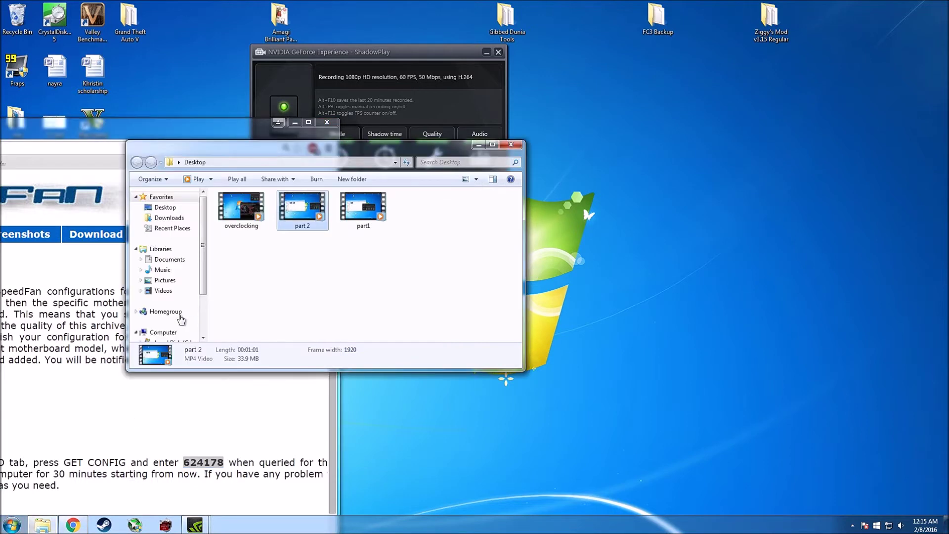
pyautogui.click(161, 332)
pyautogui.click(177, 297)
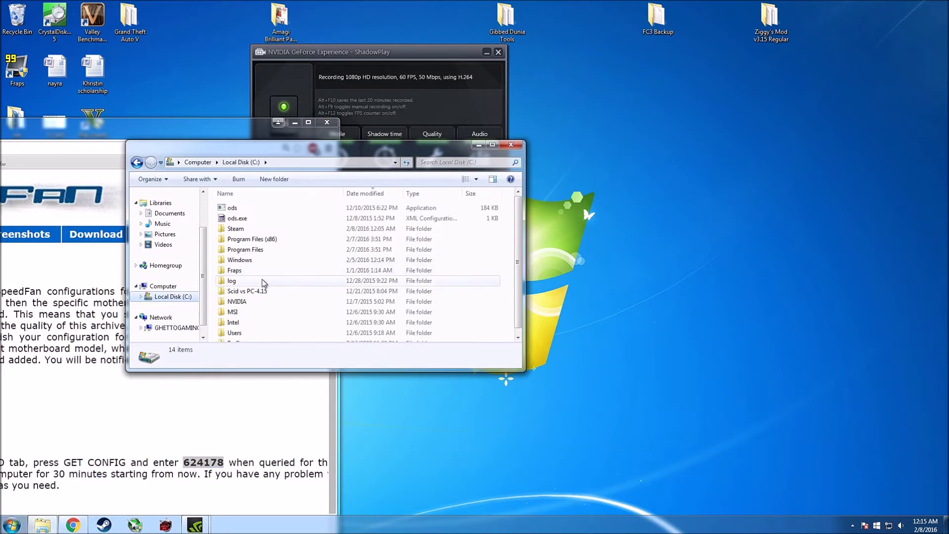
pyautogui.doubleClick(254, 244)
pyautogui.scroll(-3, 258, 280)
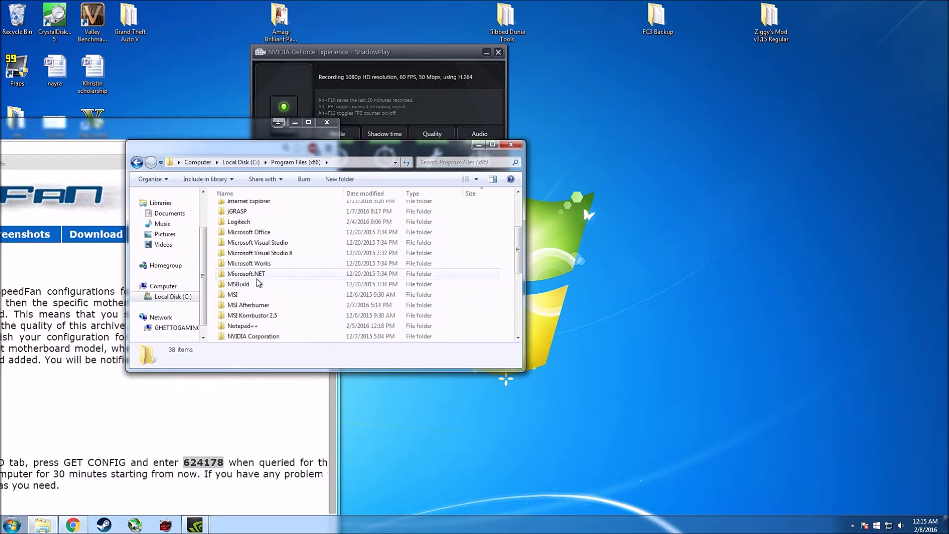
pyautogui.scroll(-1, 258, 306)
pyautogui.scroll(-3, 257, 319)
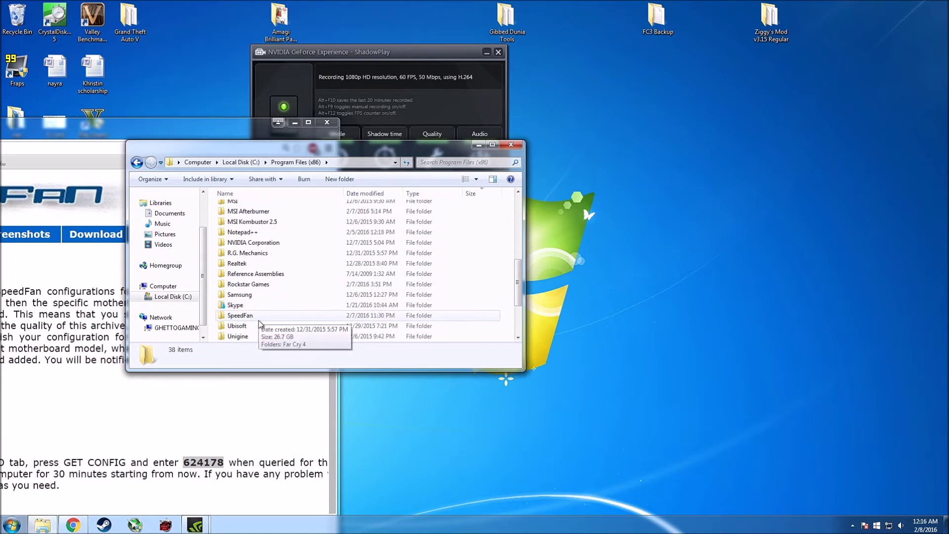
pyautogui.doubleClick(253, 314)
# - Launch speedfan.exe with administrator rights and bring its window up from the tray
pyautogui.doubleClick(254, 262)
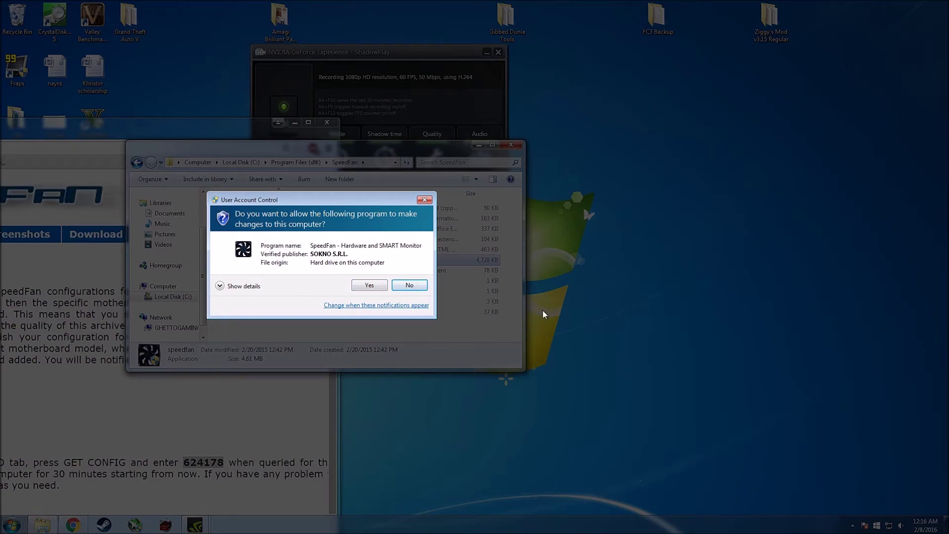
pyautogui.click(359, 286)
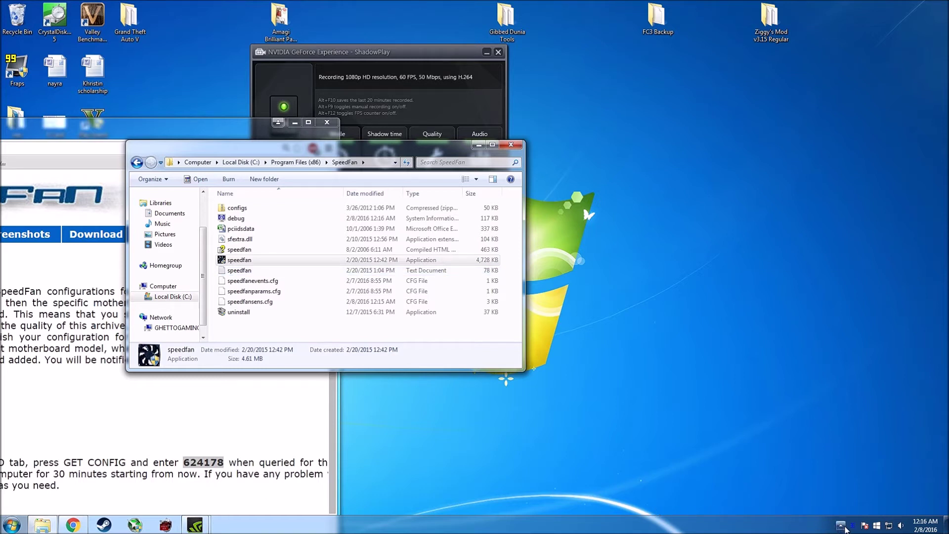
pyautogui.click(841, 526)
pyautogui.click(864, 504)
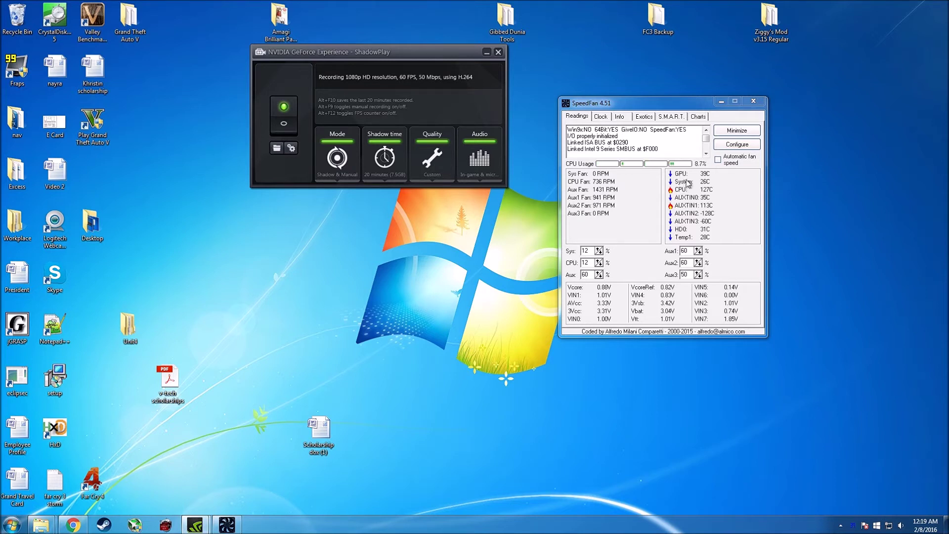
# - Uncheck AUXTIN0–2, Temp1, Temp2 and CPU on the Temperatures tab and apply
pyautogui.click(733, 146)
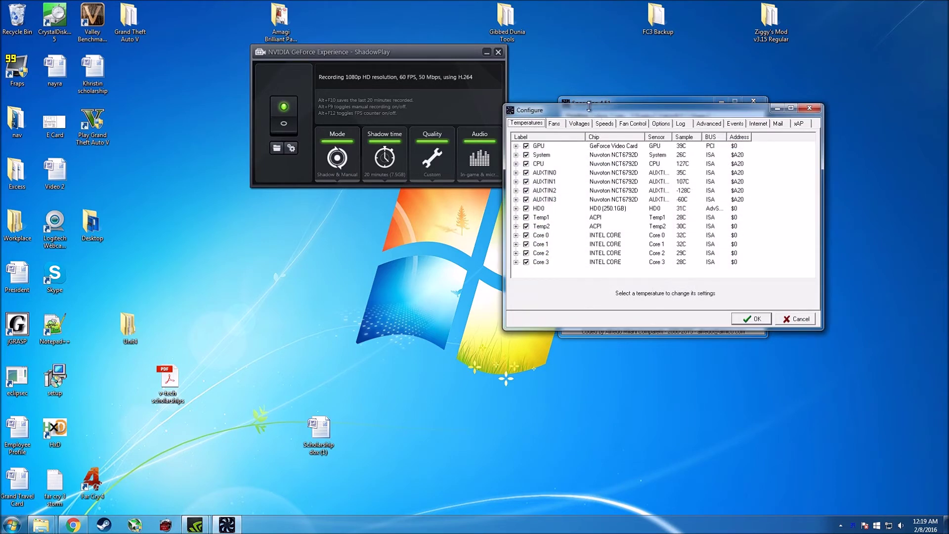
pyautogui.moveTo(589, 107); pyautogui.dragTo(702, 192)
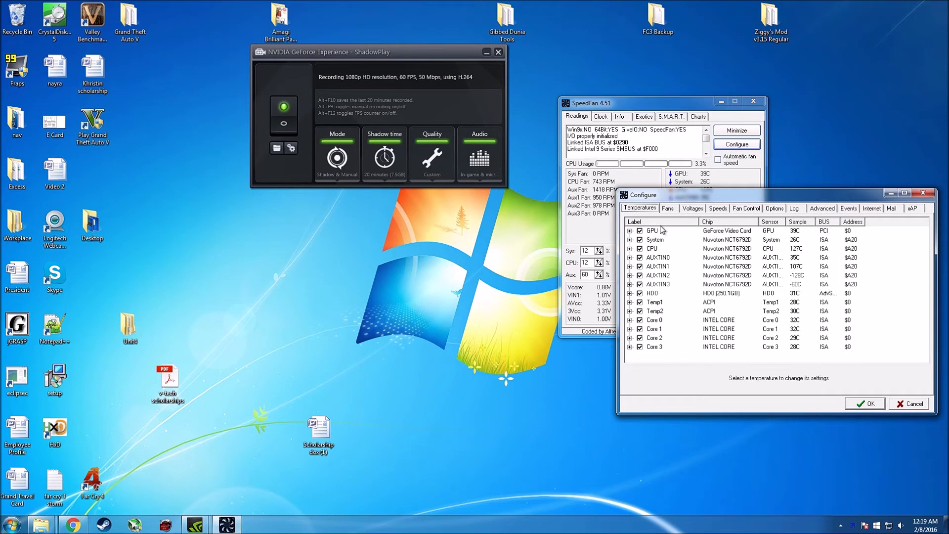
pyautogui.click(639, 258)
pyautogui.click(640, 266)
pyautogui.click(640, 275)
pyautogui.click(639, 302)
pyautogui.click(639, 311)
pyautogui.click(640, 249)
pyautogui.click(860, 404)
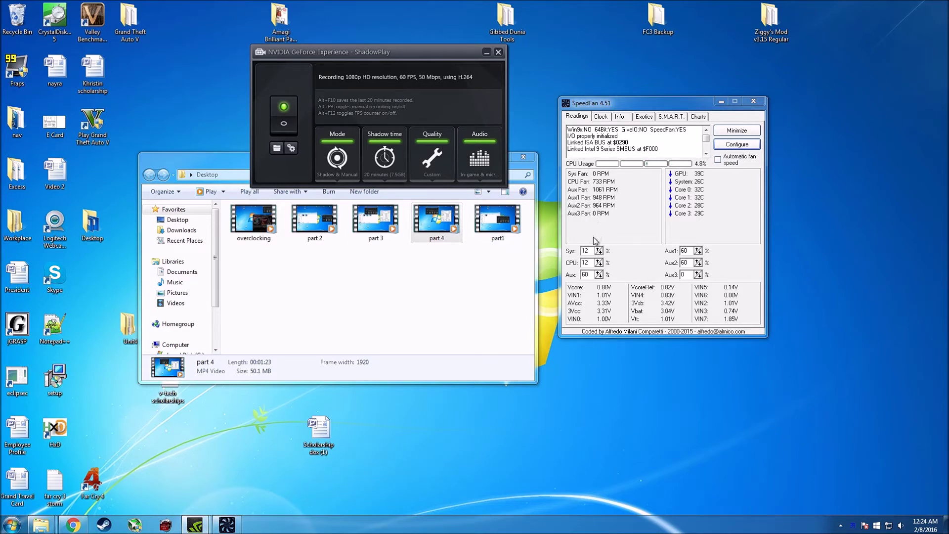
# - Set the CPU fan speed to 0% and enter 0 for Aux1
pyautogui.click(594, 263)
pyautogui.doubleClick(594, 263)
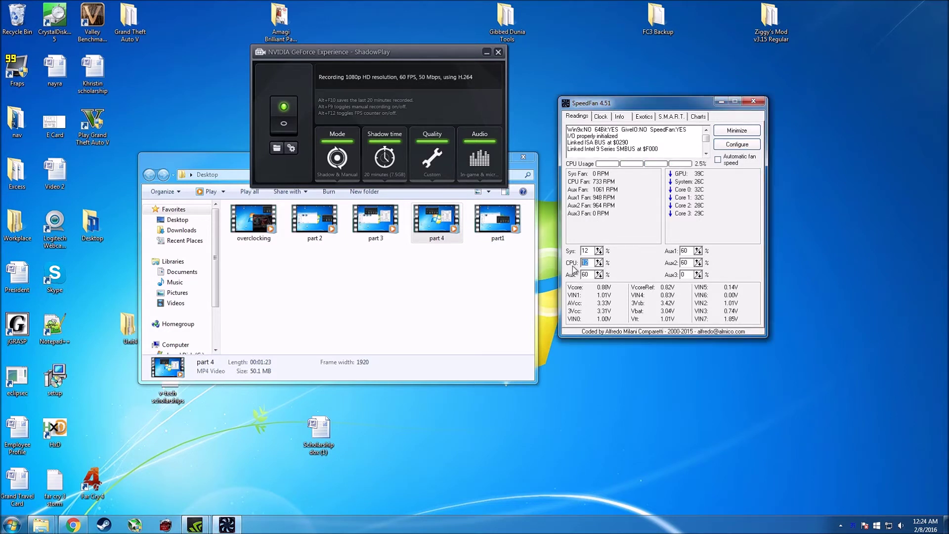
pyautogui.write('0')
pyautogui.press('Tab')
pyautogui.write('00')
pyautogui.doubleClick(684, 262)
pyautogui.write('0')
# - In Configure's Advanced tab, select the Nuvoton NCT6792D chip
pyautogui.click(736, 145)
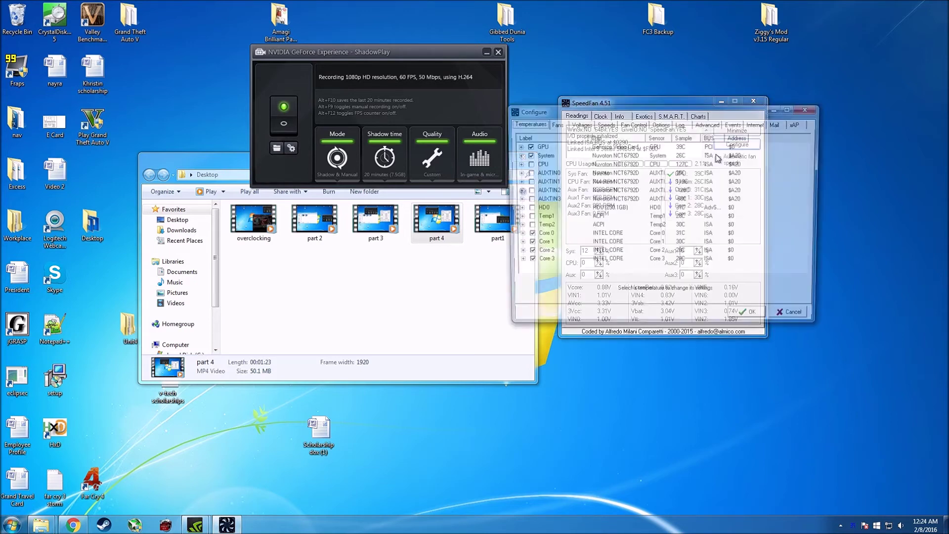
pyautogui.moveTo(649, 113); pyautogui.dragTo(593, 152)
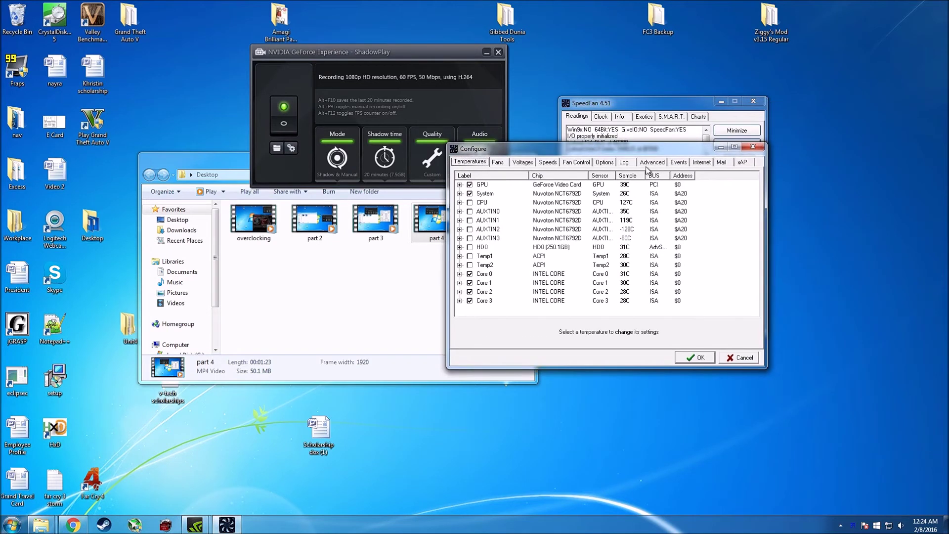
pyautogui.click(652, 162)
pyautogui.click(541, 176)
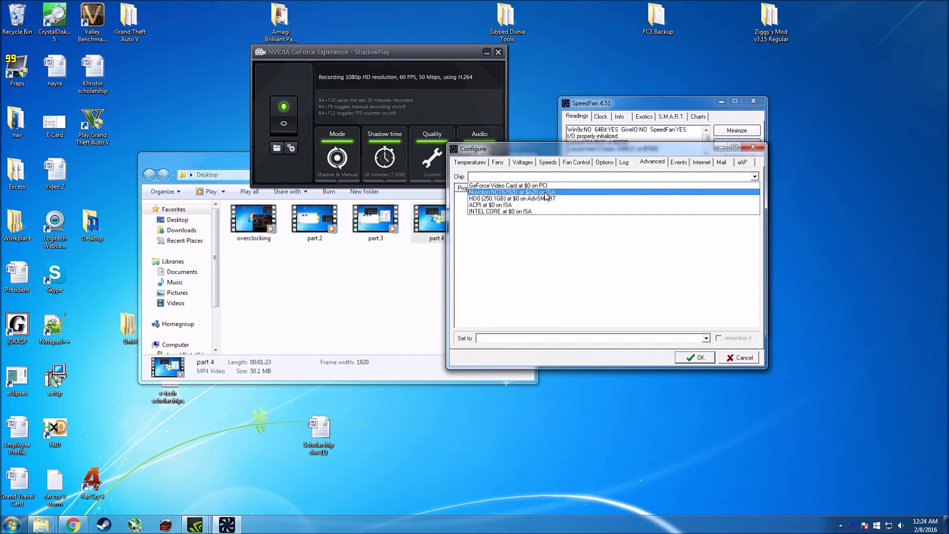
pyautogui.click(546, 194)
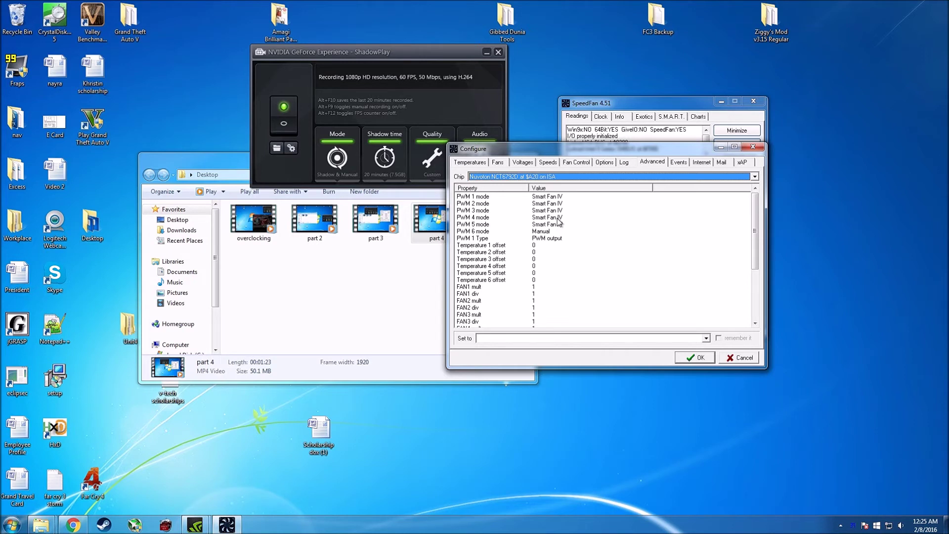
# - Set the PWM 1 and PWM 2 modes to Manual
pyautogui.click(568, 197)
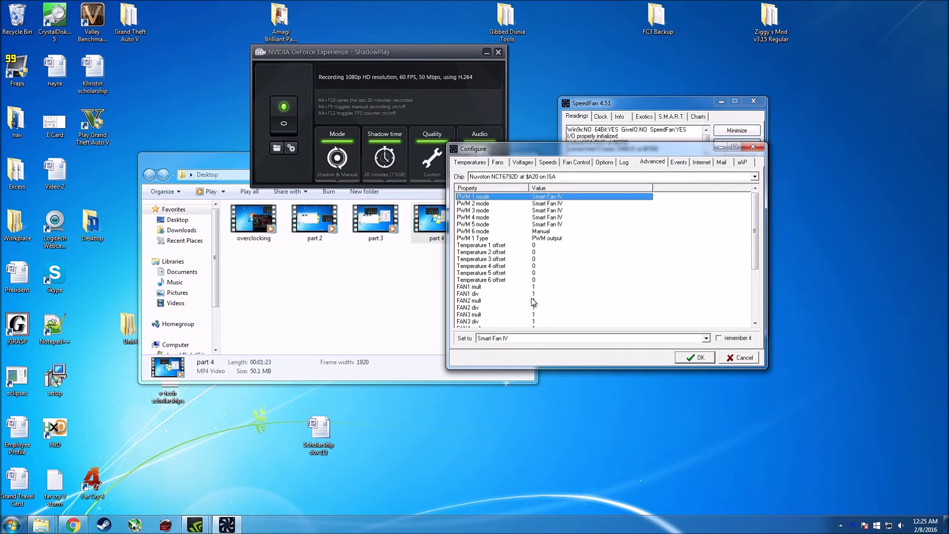
pyautogui.click(525, 339)
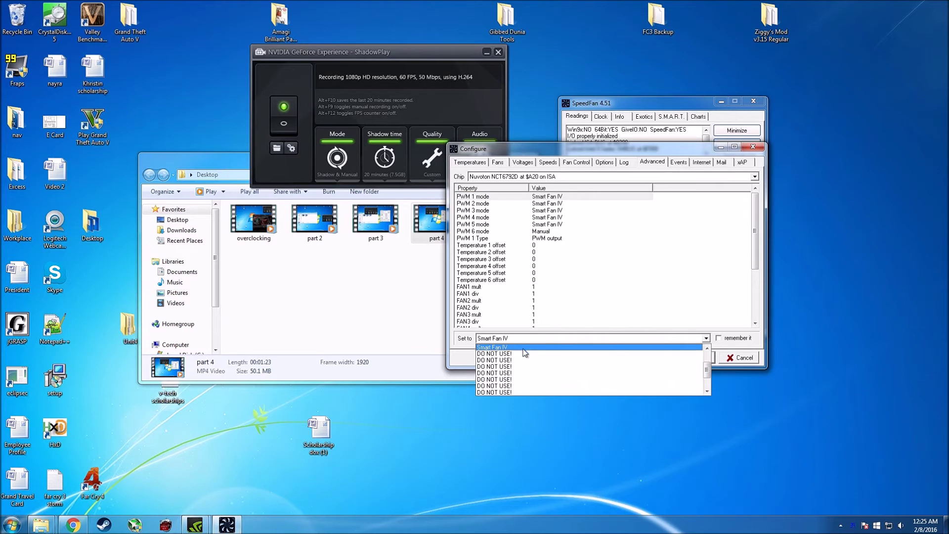
pyautogui.scroll(-5, 525, 353)
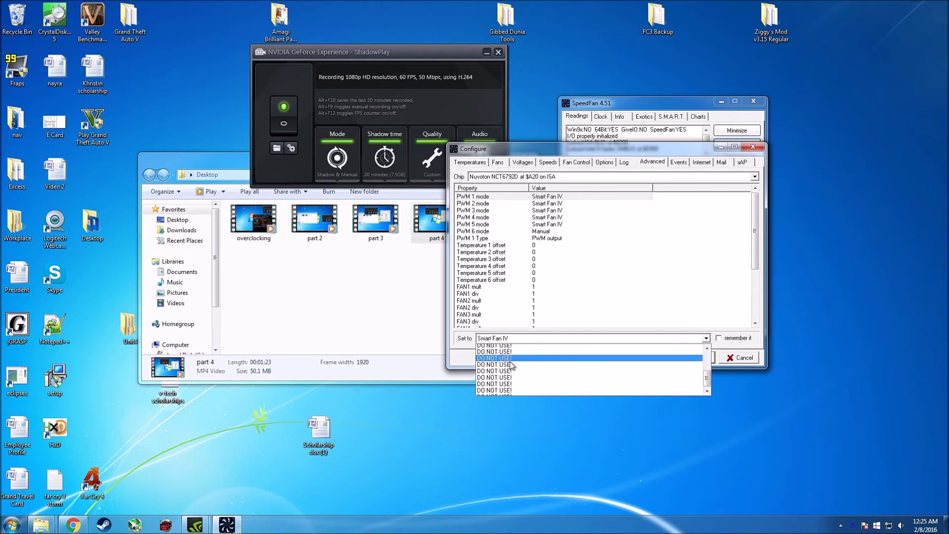
pyautogui.scroll(5, 504, 387)
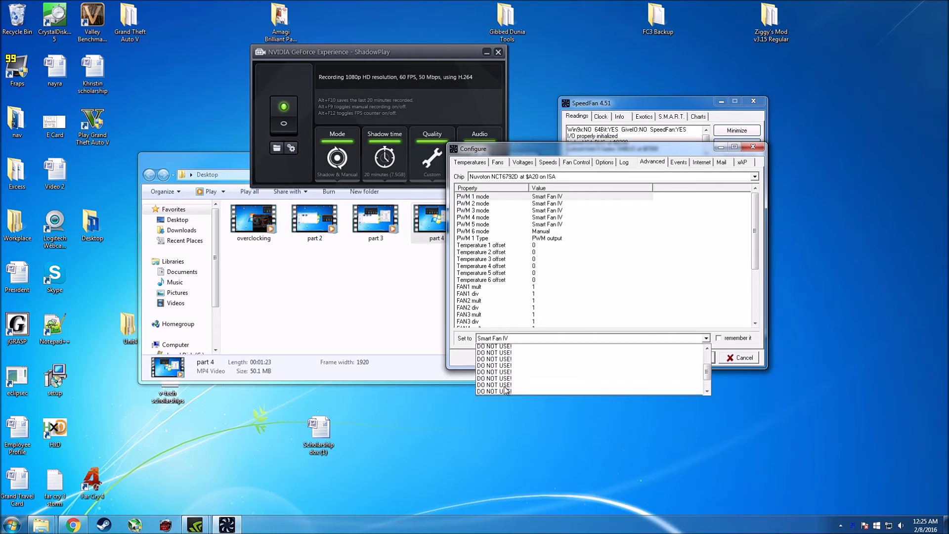
pyautogui.click(506, 354)
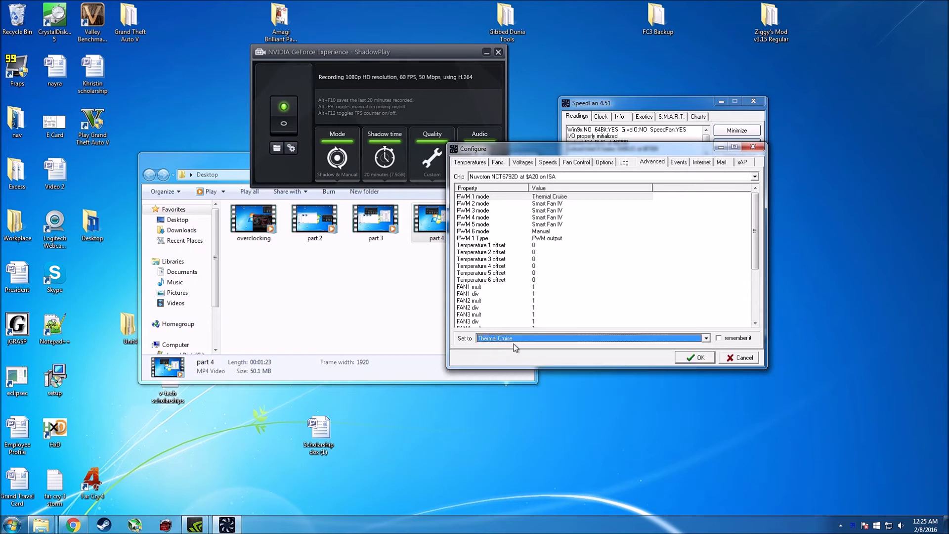
pyautogui.click(515, 340)
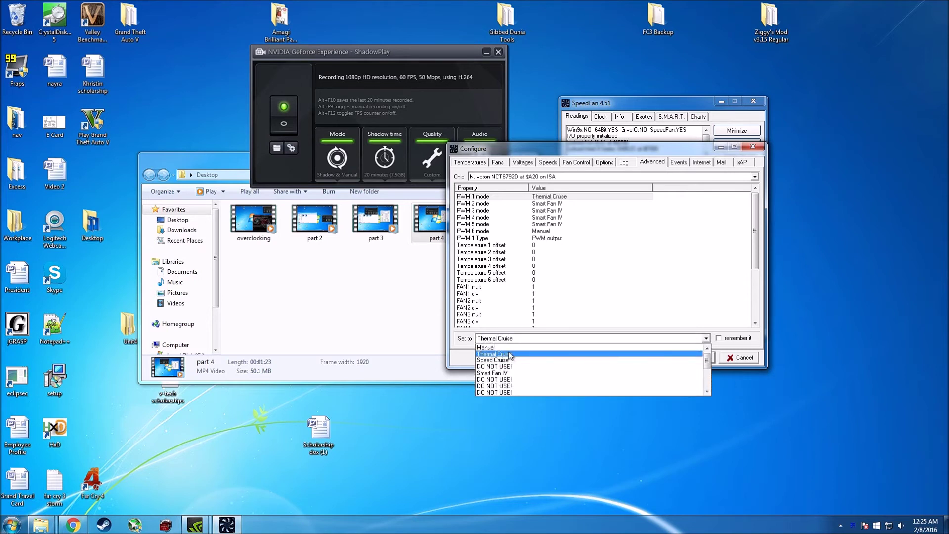
pyautogui.click(509, 347)
pyautogui.click(546, 204)
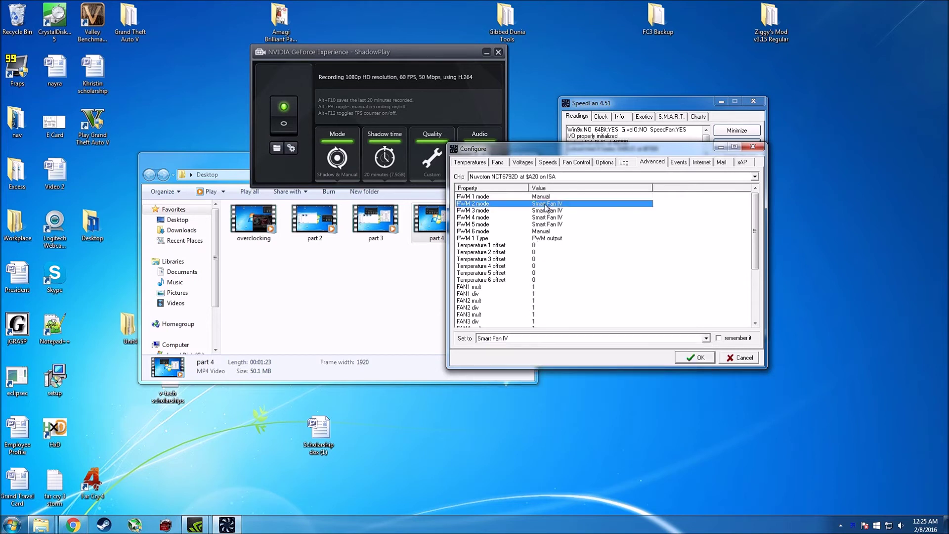
pyautogui.click(510, 340)
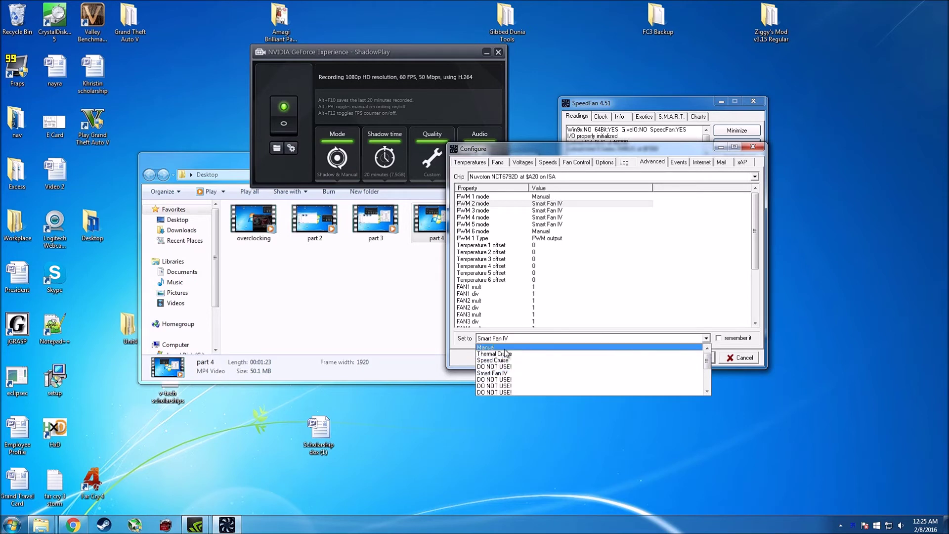
pyautogui.click(505, 348)
# - Set PWM 3, 4 and 5 modes to Manual, tick remember it, and apply
pyautogui.click(550, 211)
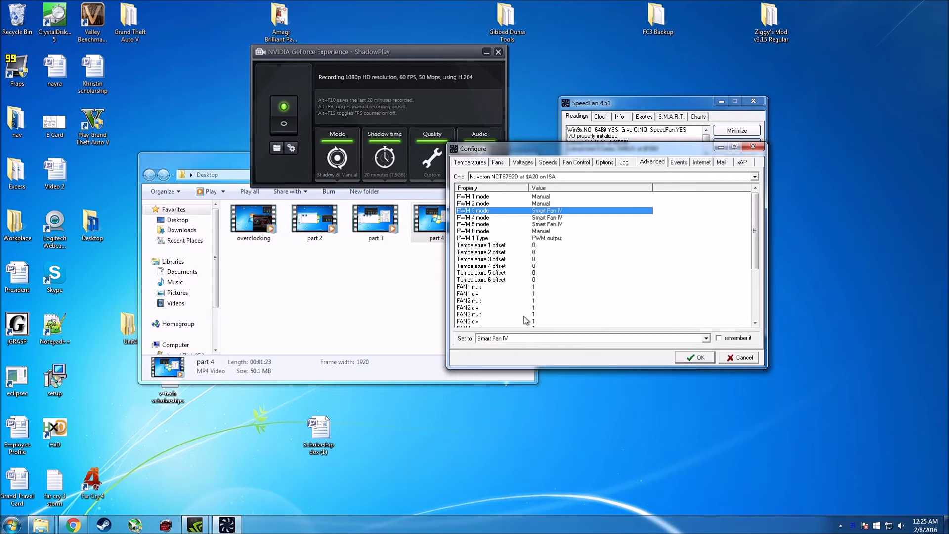
pyautogui.click(526, 339)
pyautogui.click(509, 348)
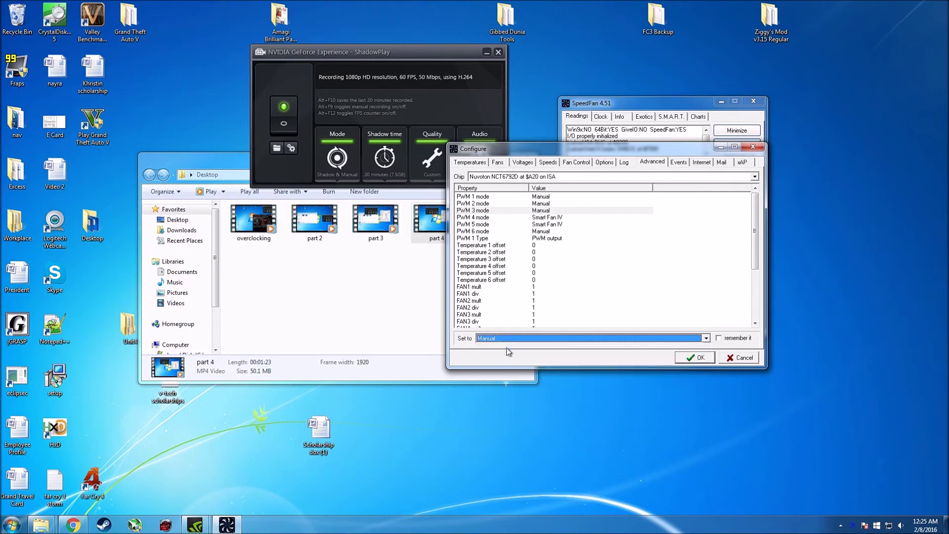
pyautogui.click(552, 218)
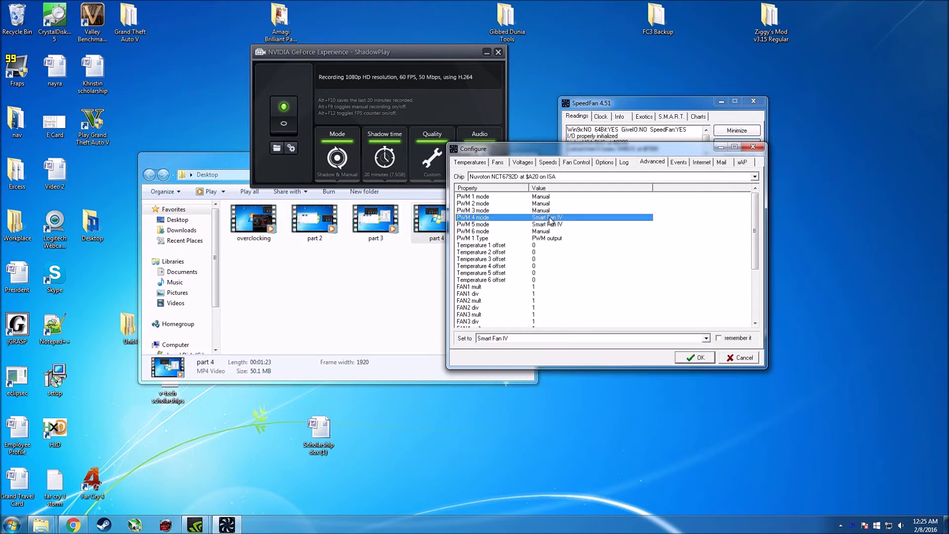
pyautogui.click(527, 338)
pyautogui.click(520, 351)
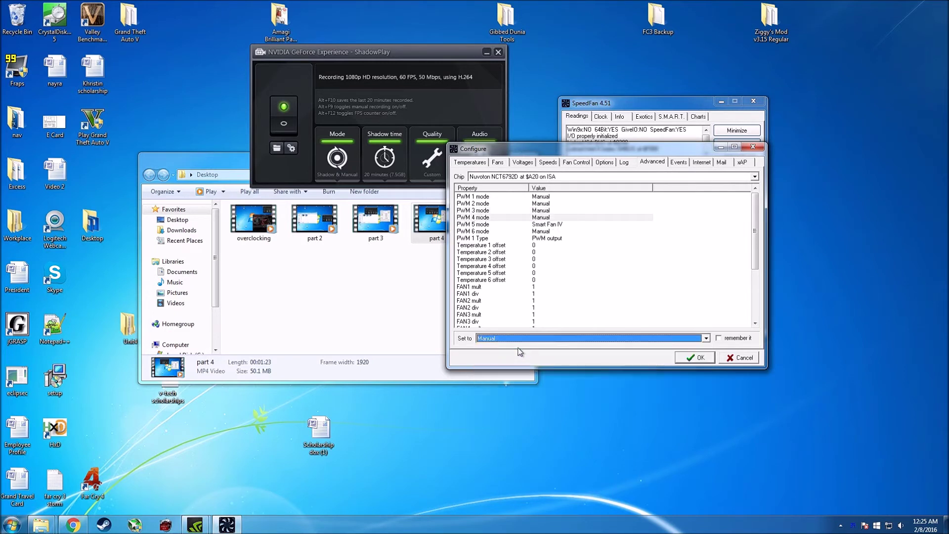
pyautogui.click(562, 224)
pyautogui.click(514, 339)
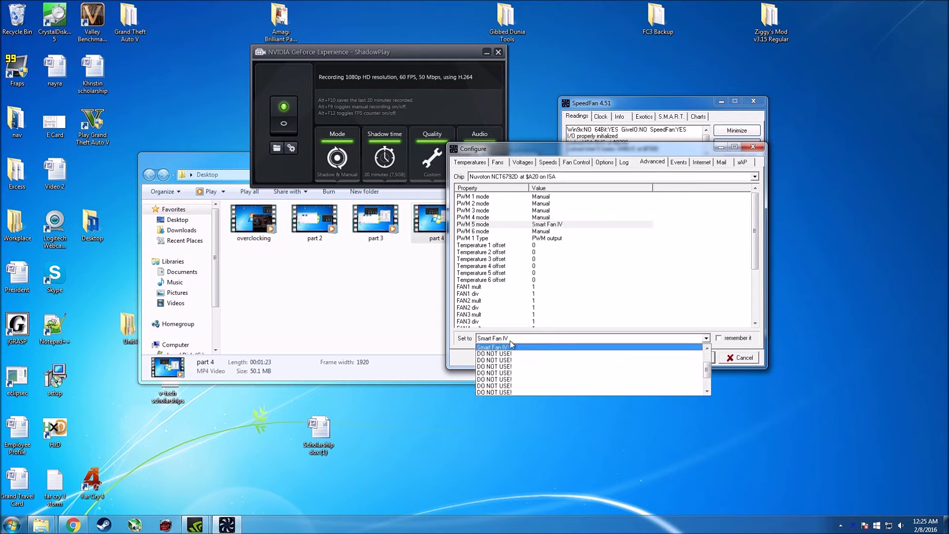
pyautogui.scroll(2, 511, 344)
pyautogui.click(511, 352)
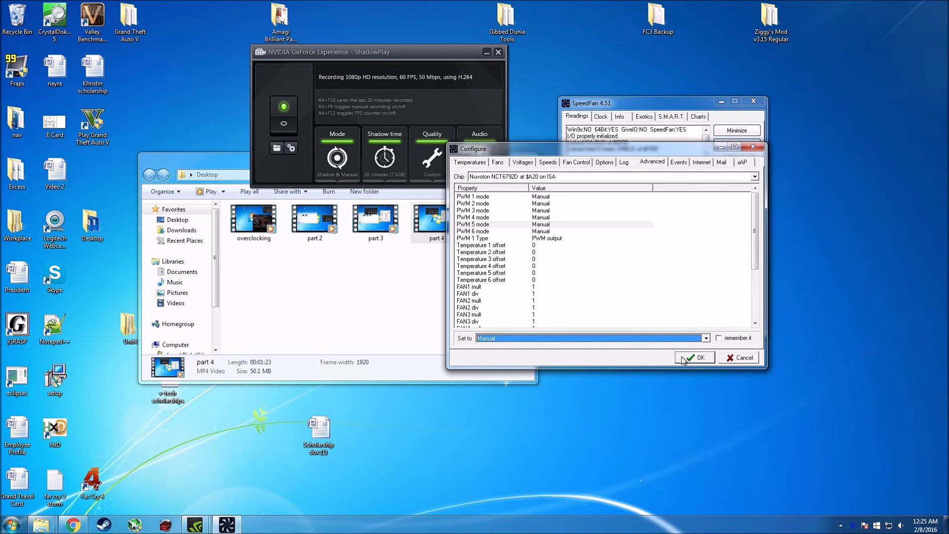
pyautogui.click(718, 338)
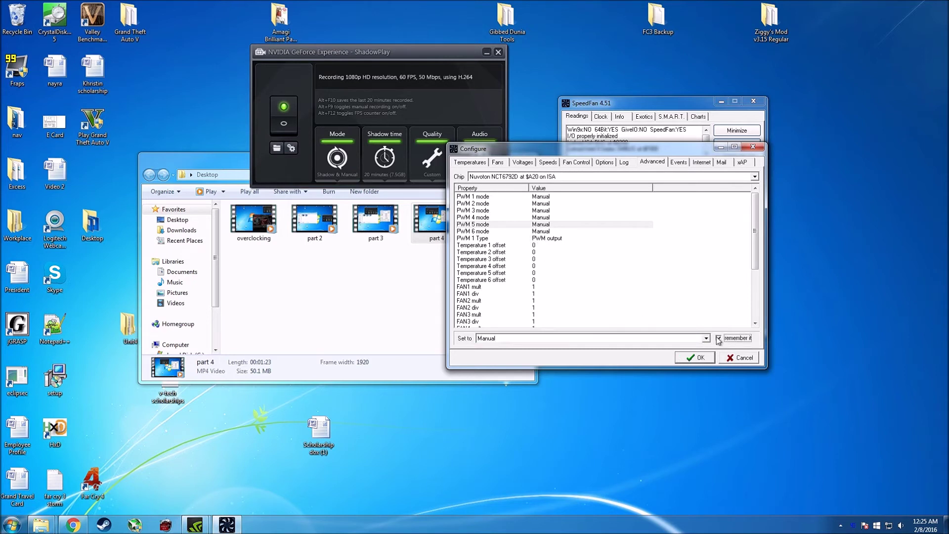
pyautogui.click(693, 358)
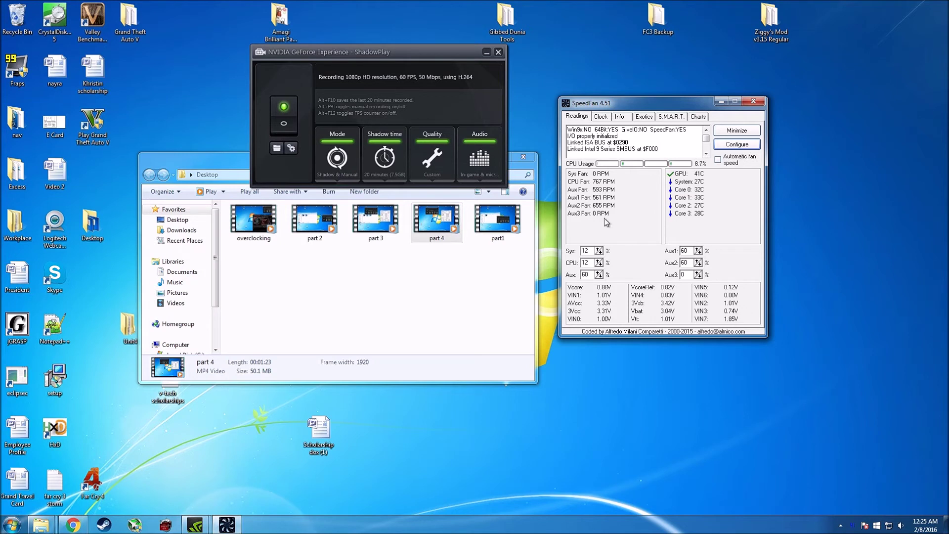
# - Enter 0 in the Aux, Aux1 and Aux2 fan speed boxes to stop those fans
pyautogui.doubleClick(586, 275)
pyautogui.doubleClick(691, 251)
pyautogui.write('0')
pyautogui.doubleClick(690, 262)
pyautogui.write('0')
pyautogui.moveTo(600, 183)
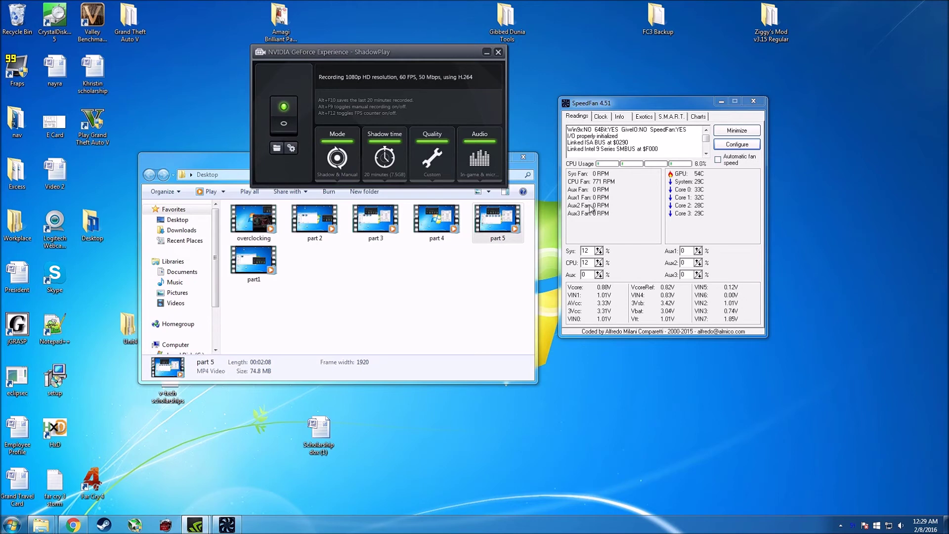
# - Launch Notepad and list the fan labels aux, aux 1 and aux 2 on separate lines
pyautogui.click(24, 527)
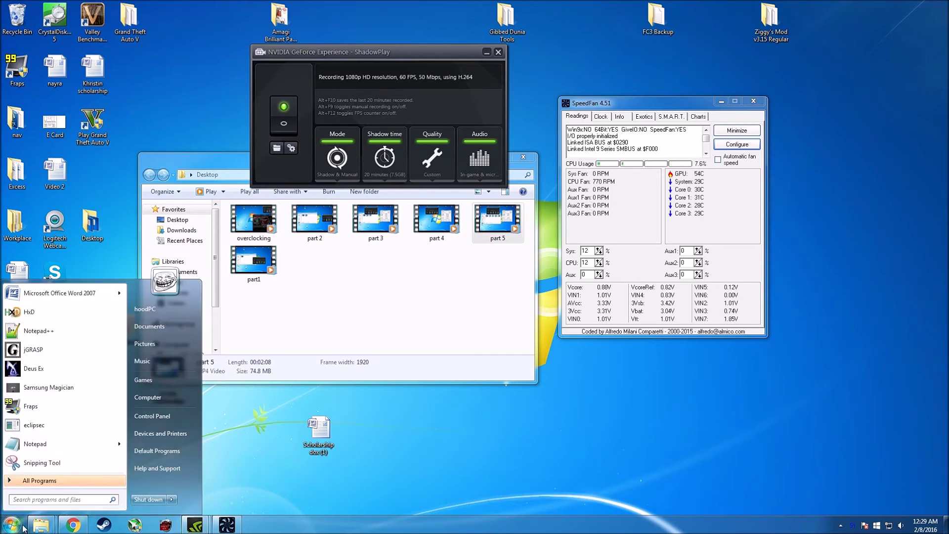
pyautogui.write('notepad')
pyautogui.press('Return')
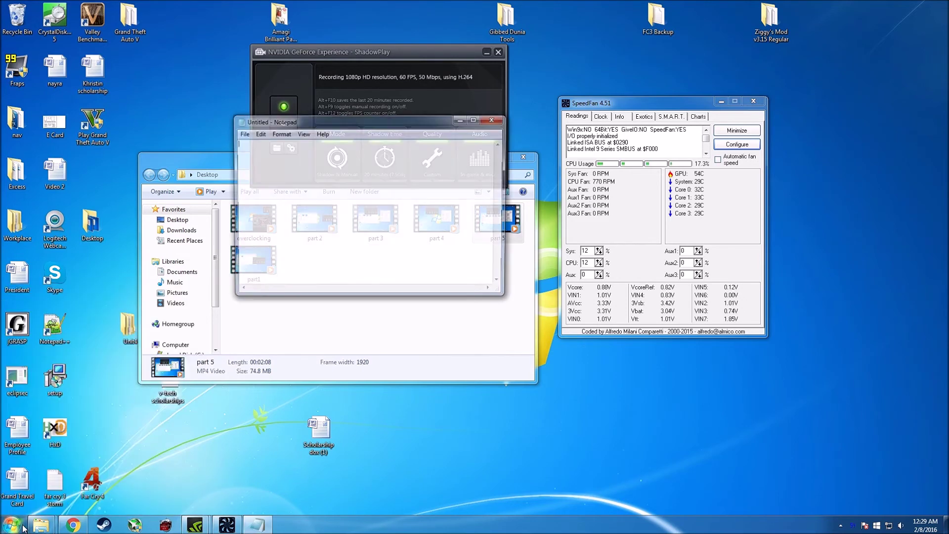
pyautogui.press('Return')
pyautogui.write('a')
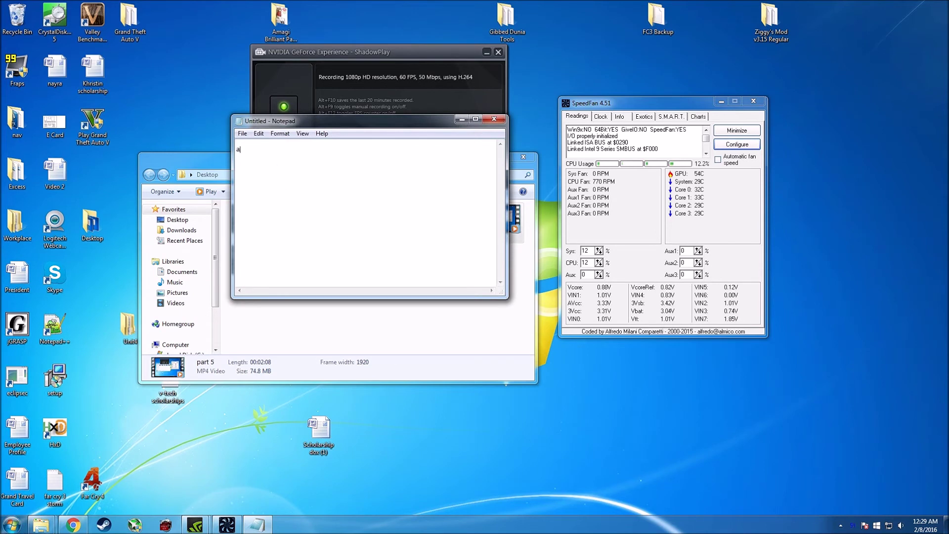
pyautogui.write('ux 2')
pyautogui.click(587, 274)
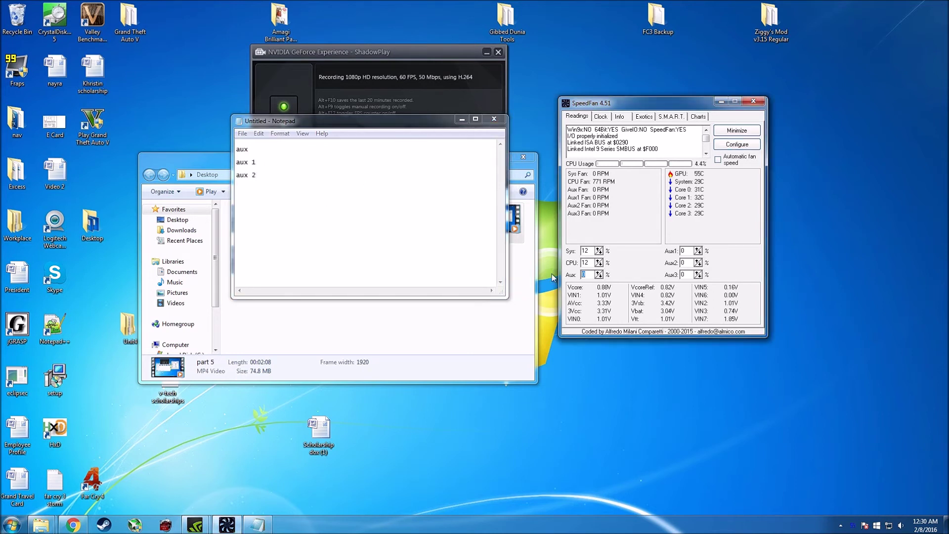
# - Set the Aux fan speed to 50% and note it as the rear fan
pyautogui.write('50')
pyautogui.click(294, 163)
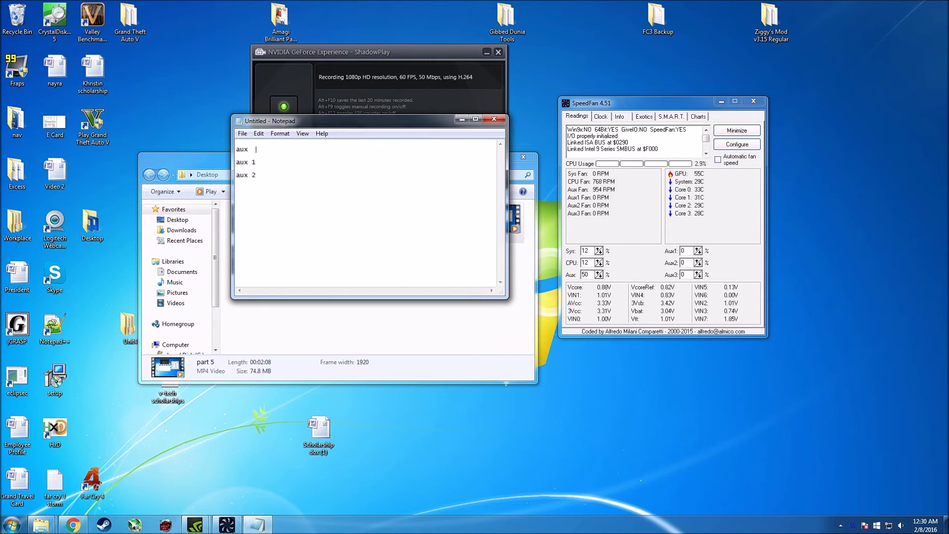
pyautogui.write('rear')
# - Reset Aux to 0%, test Aux1 at 50%, and label aux 1 top and aux 2 front
pyautogui.doubleClick(587, 274)
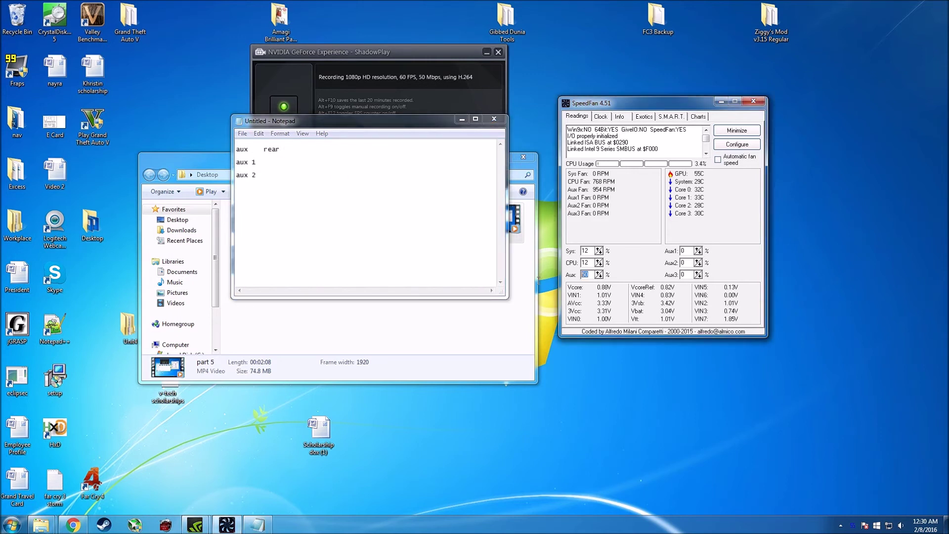
pyautogui.write('0')
pyautogui.doubleClick(685, 250)
pyautogui.write('50')
pyautogui.click(283, 162)
pyautogui.write('t')
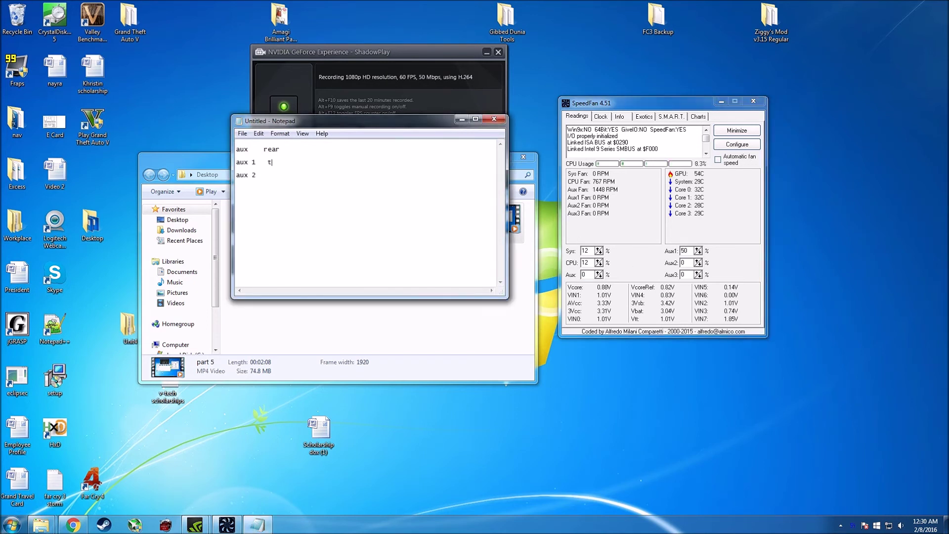
pyautogui.write('op')
pyautogui.write('front')
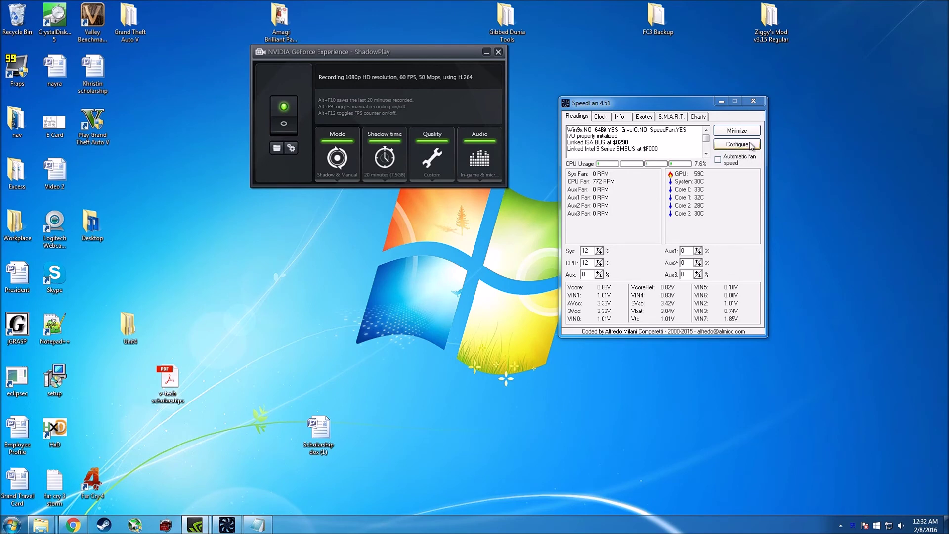
# - In SpeedFan's Configure dialog, look through the Fans, Voltages and Speeds tabs, ending on Fan Control
pyautogui.click(737, 145)
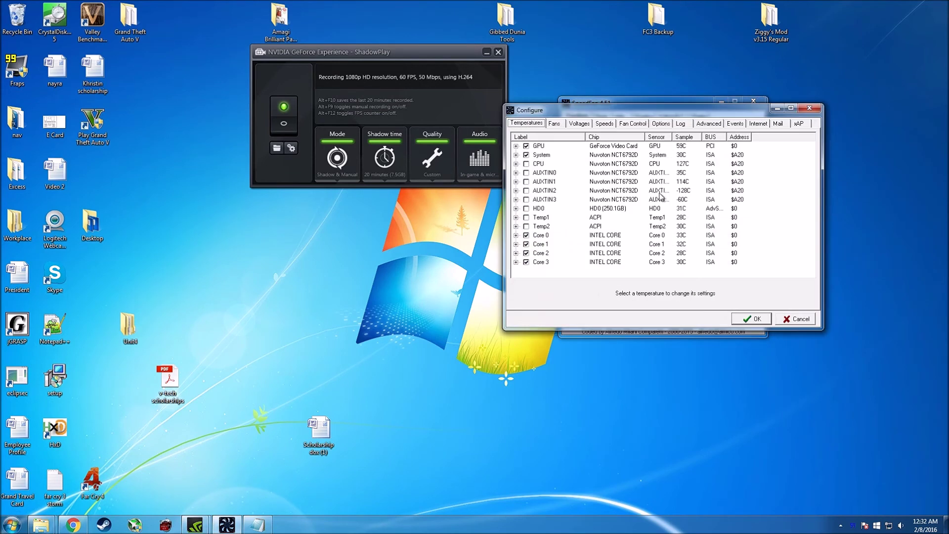
pyautogui.click(554, 124)
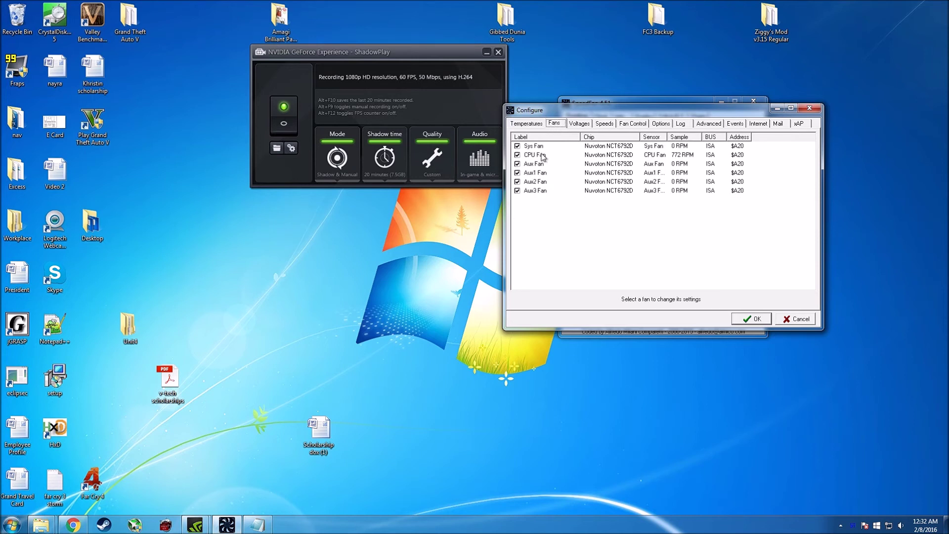
pyautogui.click(589, 125)
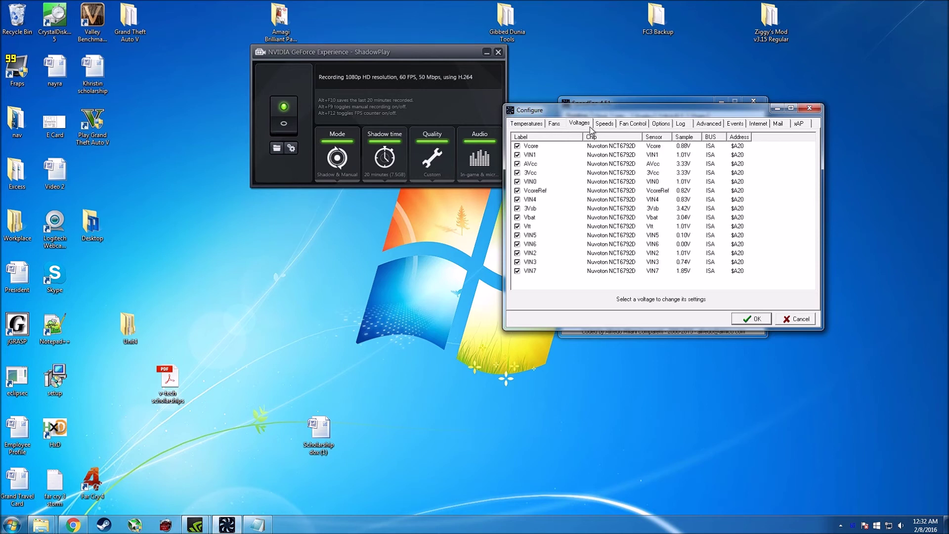
pyautogui.click(608, 125)
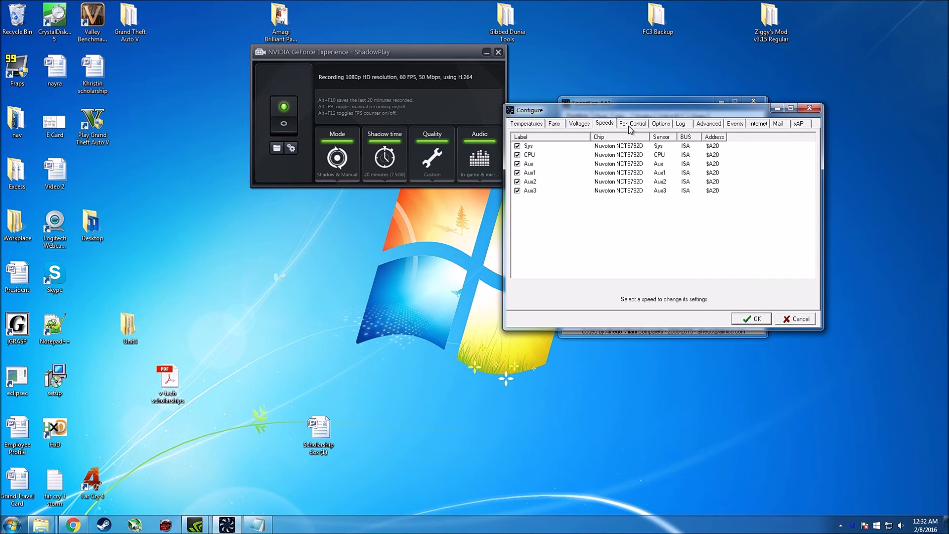
pyautogui.click(629, 127)
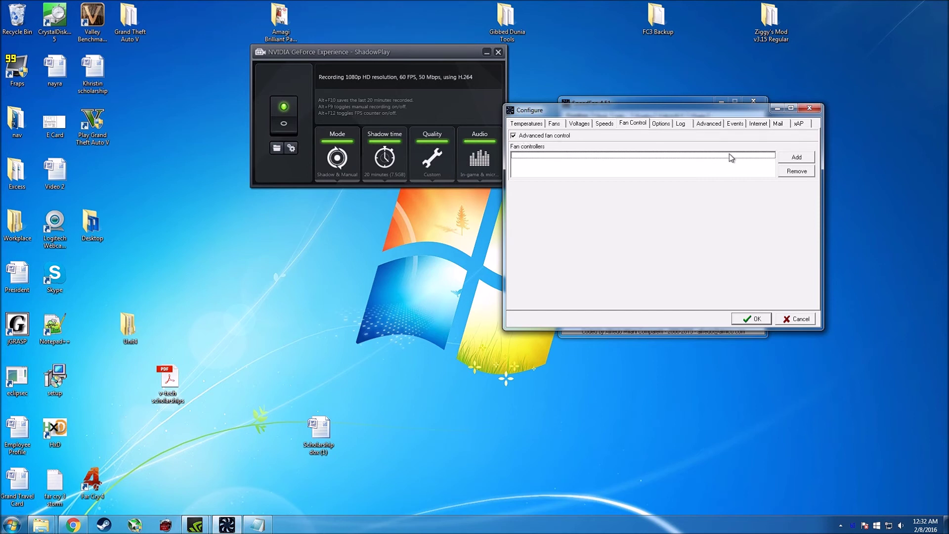
# - Add four fan controllers named Top, Front, Rear and CPU
pyautogui.click(797, 157)
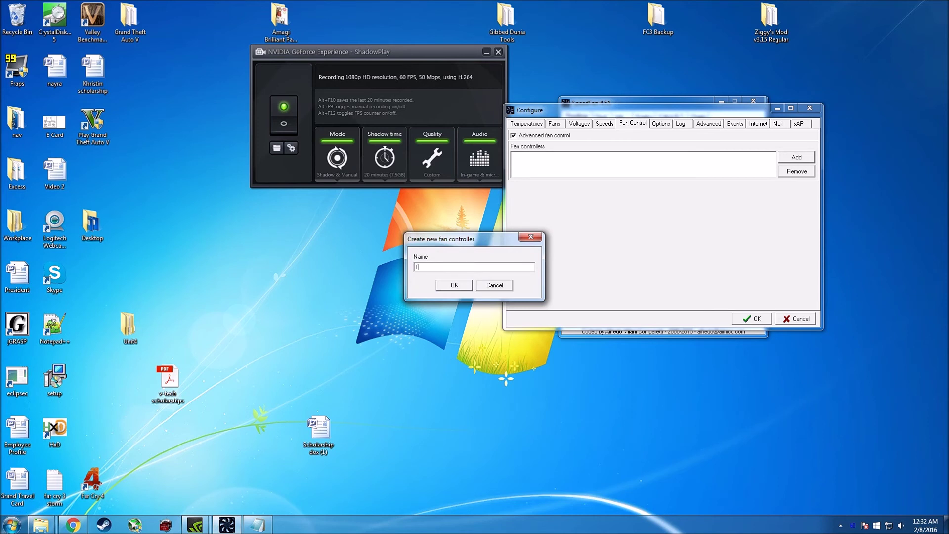
pyautogui.press('Return')
pyautogui.click(796, 157)
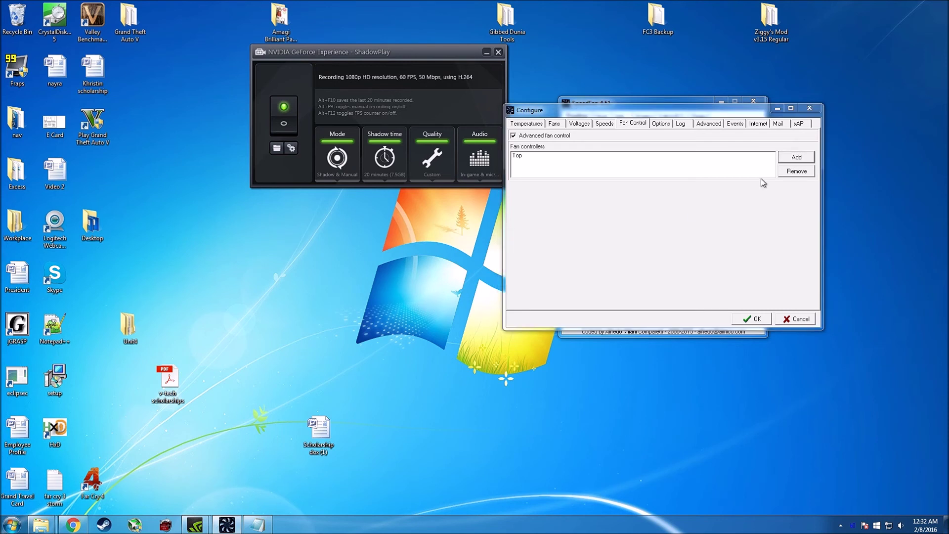
pyautogui.write('Front')
pyautogui.press('Return')
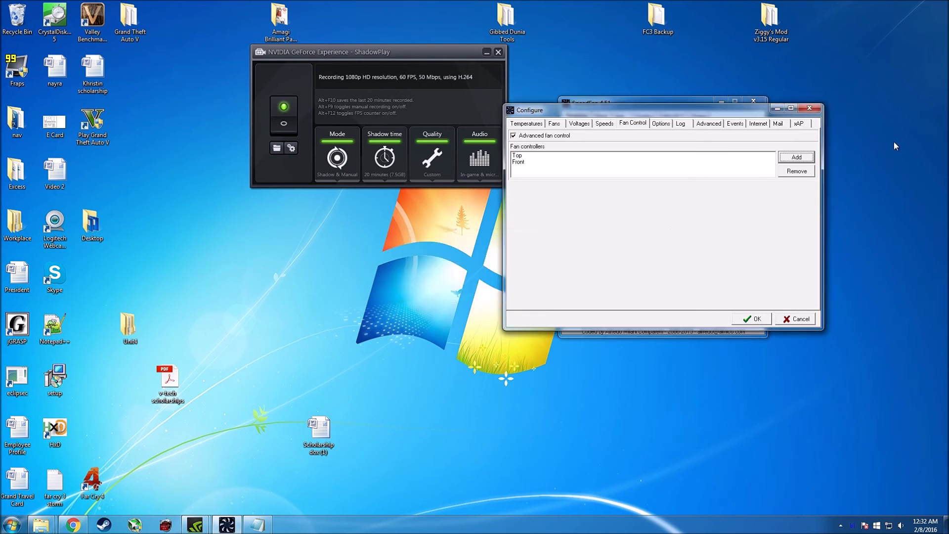
pyautogui.click(810, 158)
pyautogui.write('Rear')
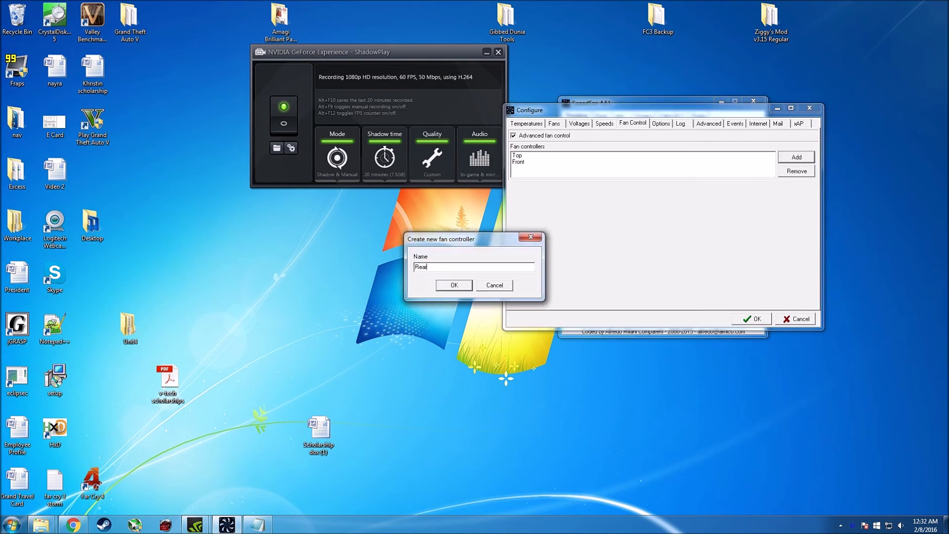
pyautogui.press('Return')
pyautogui.click(808, 158)
pyautogui.write('CPU')
pyautogui.press('Return')
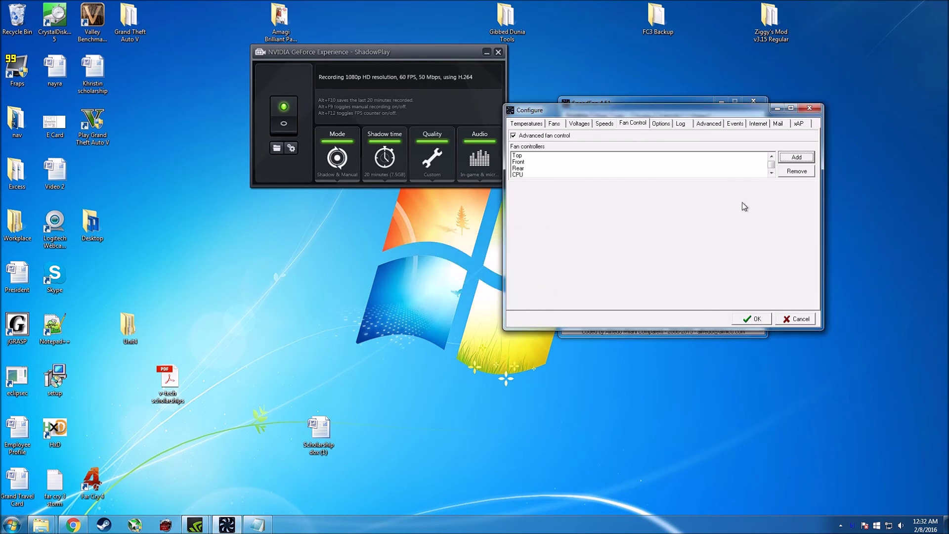
# - Assign the Aux1 speed to the Top controller and Aux2 to Front
pyautogui.click(552, 156)
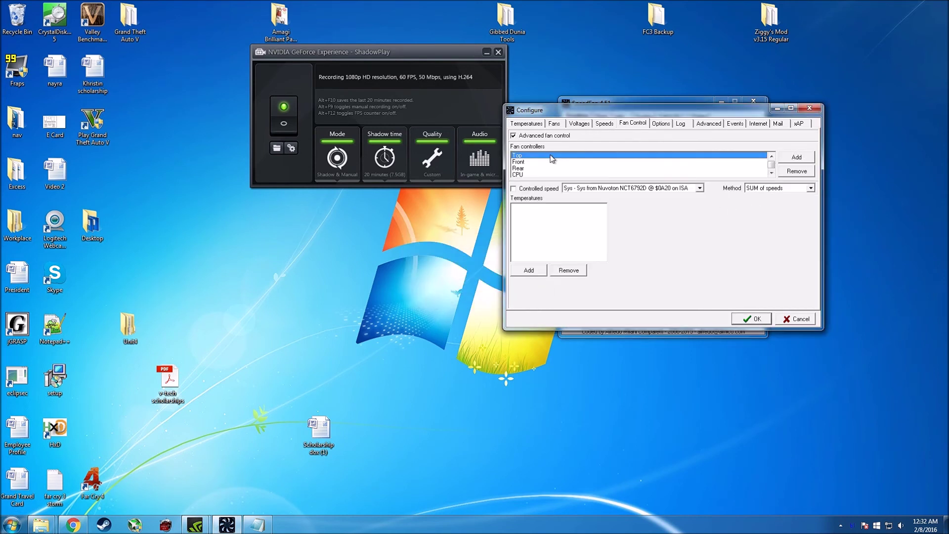
pyautogui.click(257, 524)
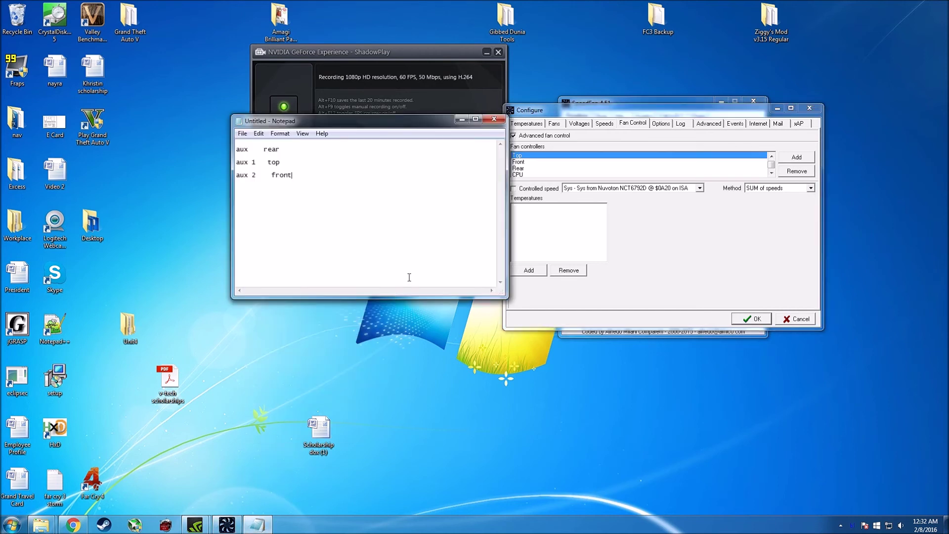
pyautogui.moveTo(410, 127); pyautogui.dragTo(324, 154)
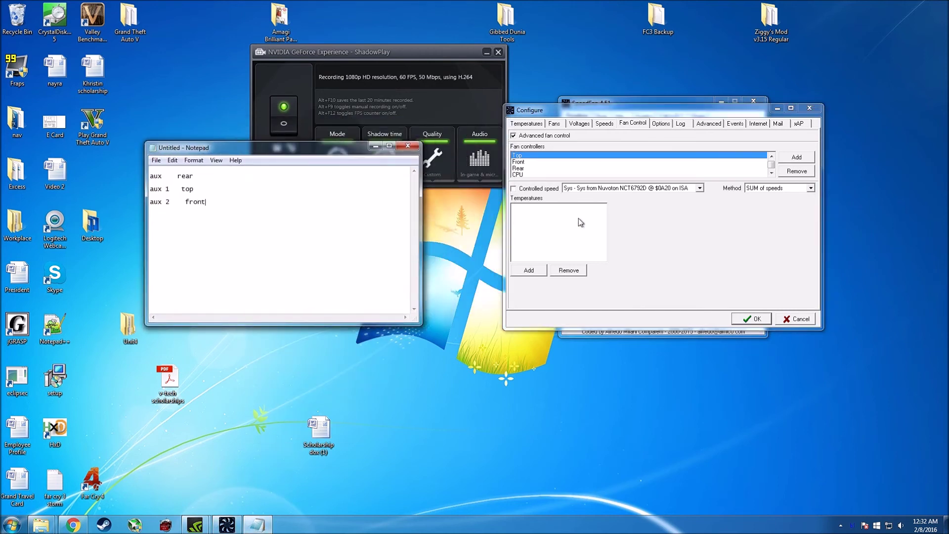
pyautogui.click(597, 189)
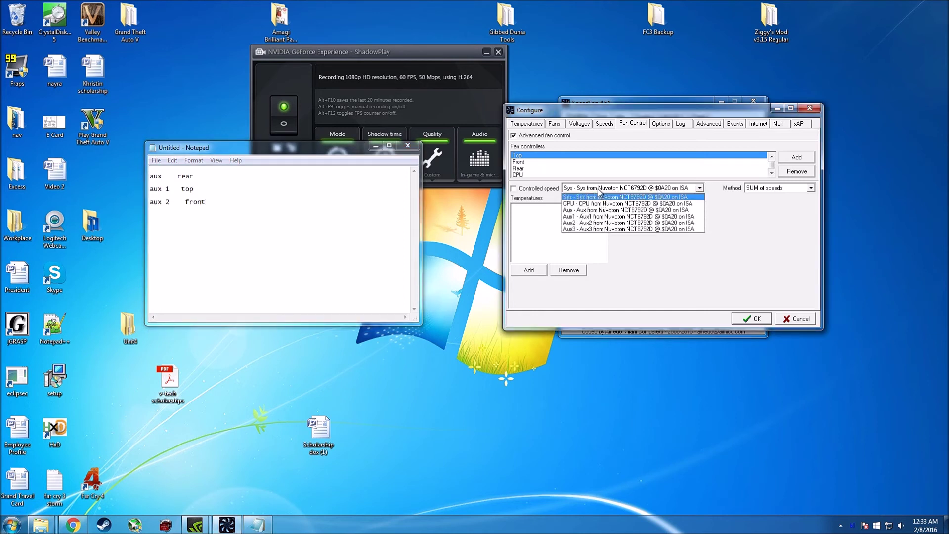
pyautogui.click(603, 218)
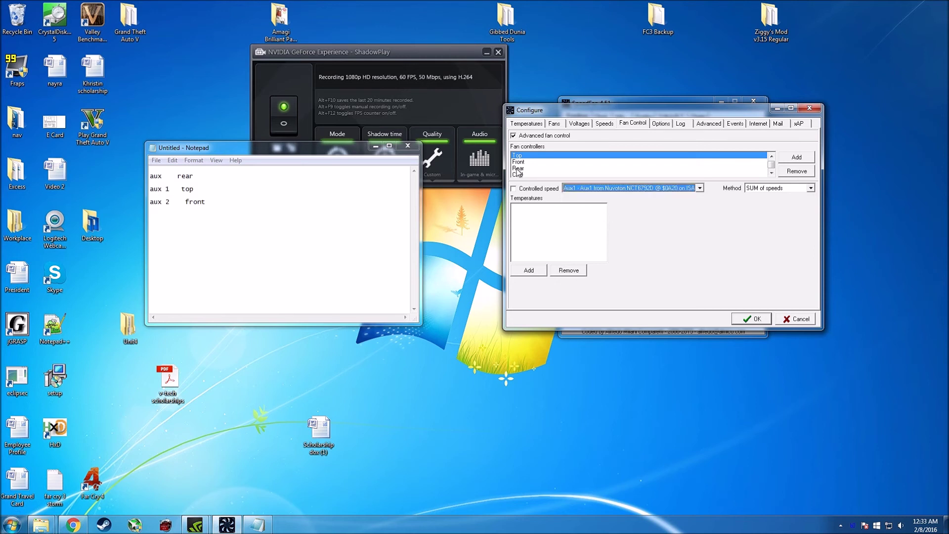
pyautogui.click(519, 162)
pyautogui.click(576, 191)
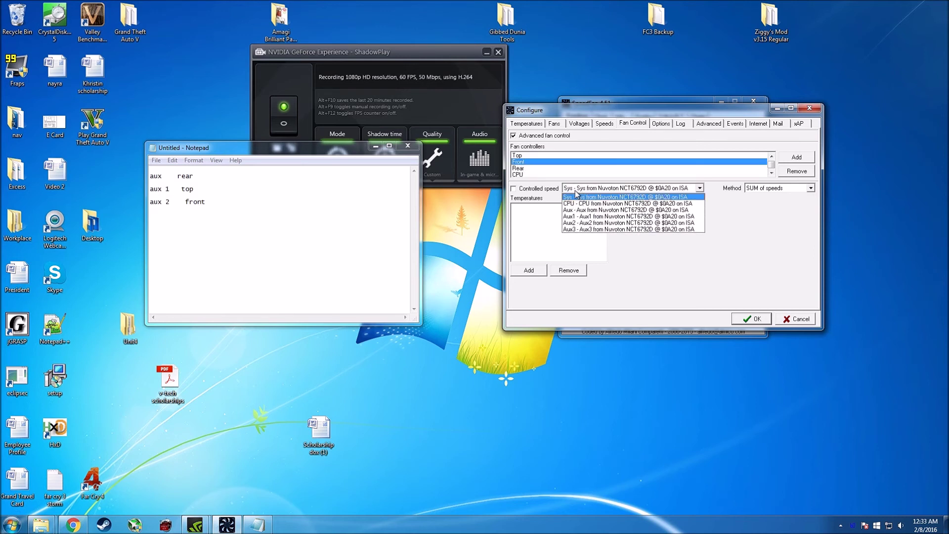
pyautogui.click(596, 223)
# - Assign the Aux speed to the Rear controller and the CPU speed to CPU
pyautogui.click(522, 168)
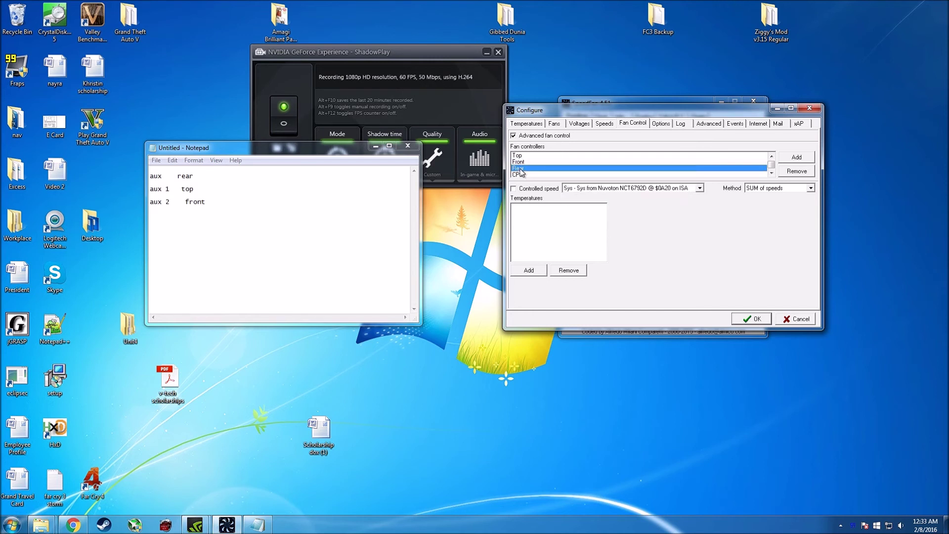
pyautogui.click(589, 191)
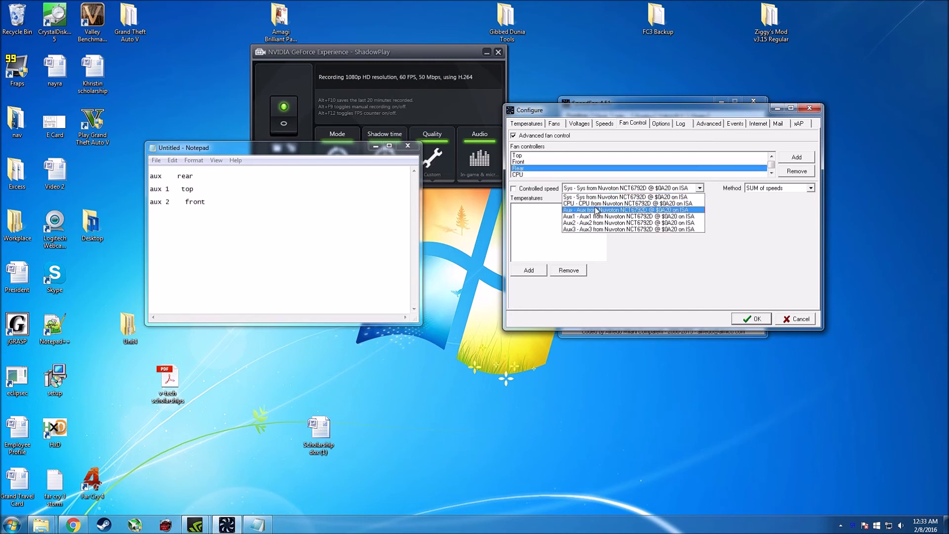
pyautogui.click(596, 211)
pyautogui.click(527, 175)
pyautogui.click(588, 190)
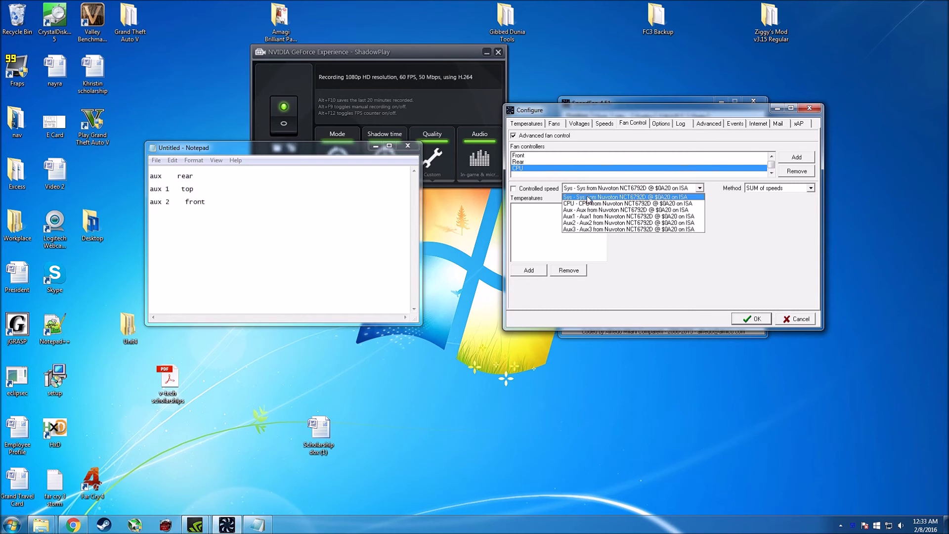
pyautogui.click(621, 228)
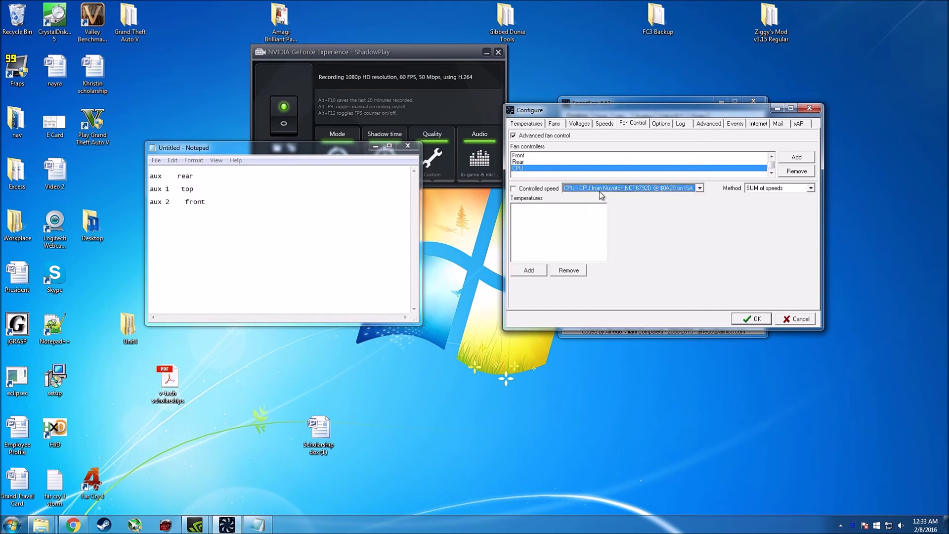
pyautogui.click(530, 156)
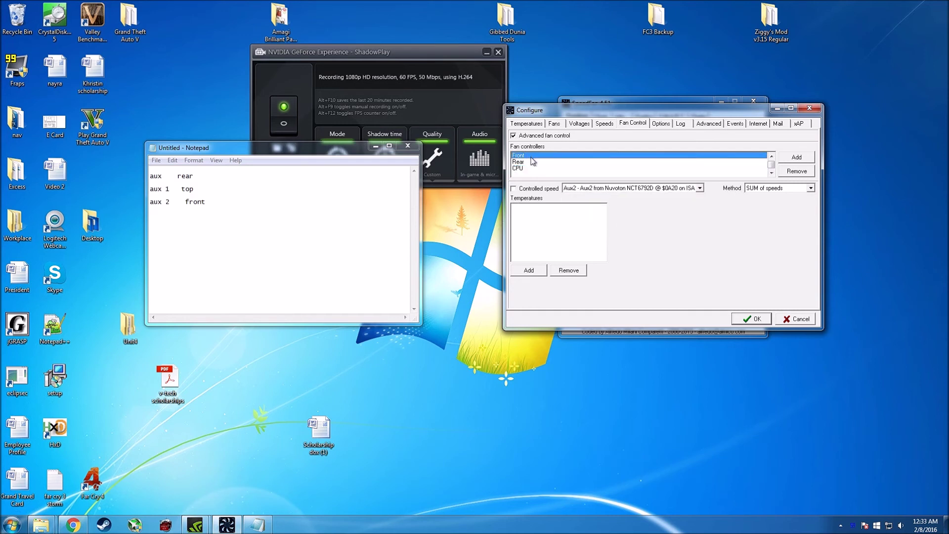
pyautogui.click(546, 168)
# - Tick Controlled speed for the Top, Front and CPU fan controllers
pyautogui.scroll(1, 533, 163)
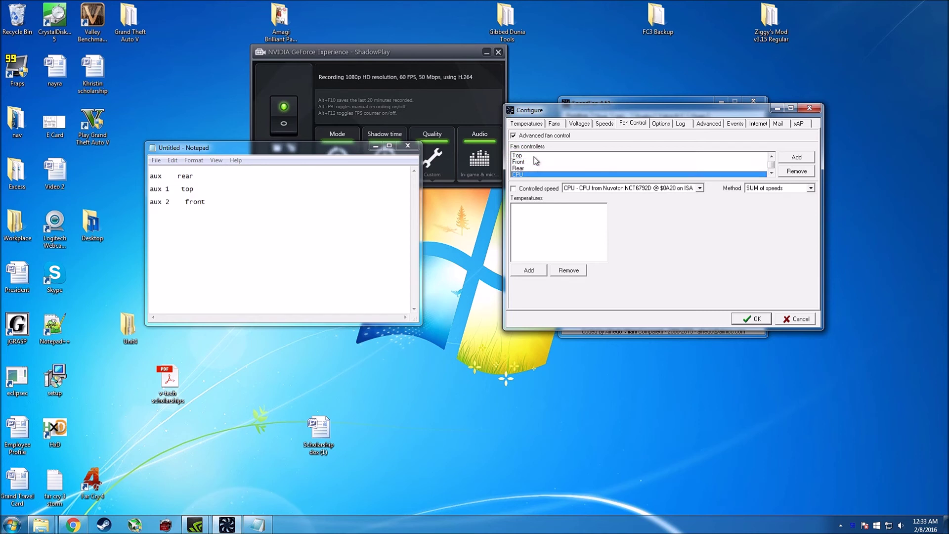
pyautogui.click(528, 158)
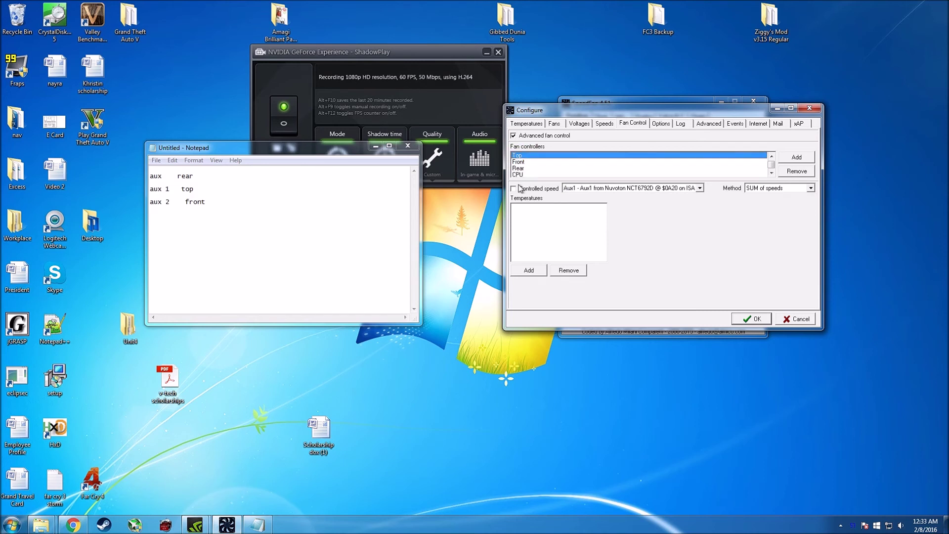
pyautogui.click(513, 189)
pyautogui.click(524, 162)
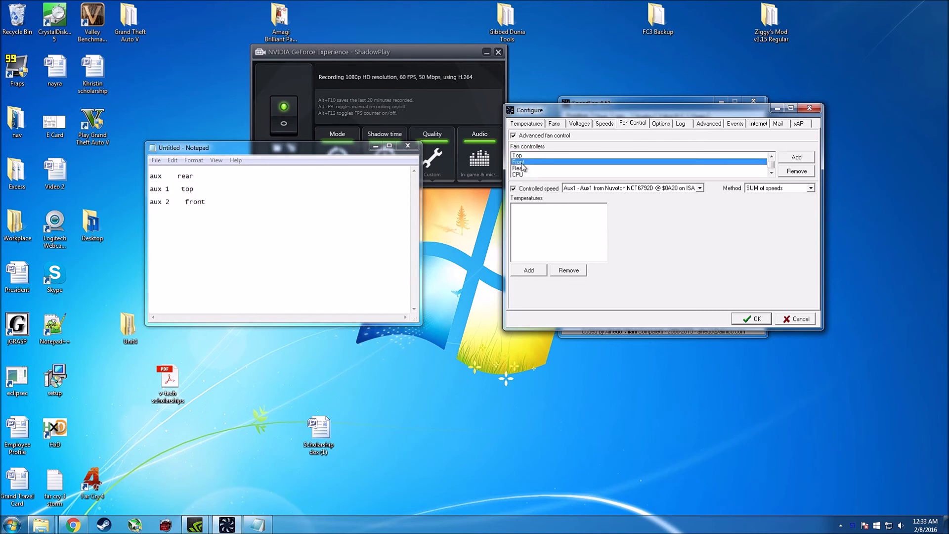
pyautogui.click(513, 189)
pyautogui.click(518, 168)
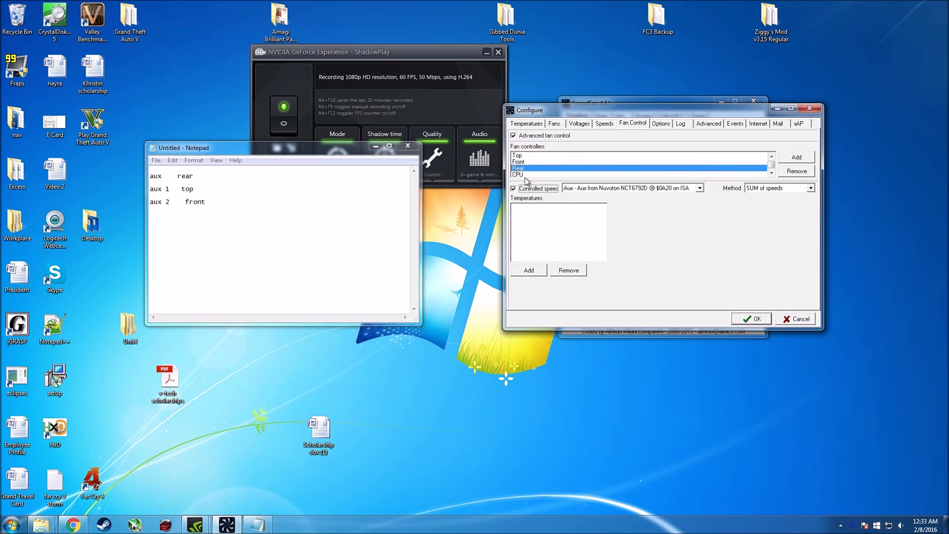
pyautogui.click(518, 174)
pyautogui.click(514, 188)
pyautogui.click(518, 158)
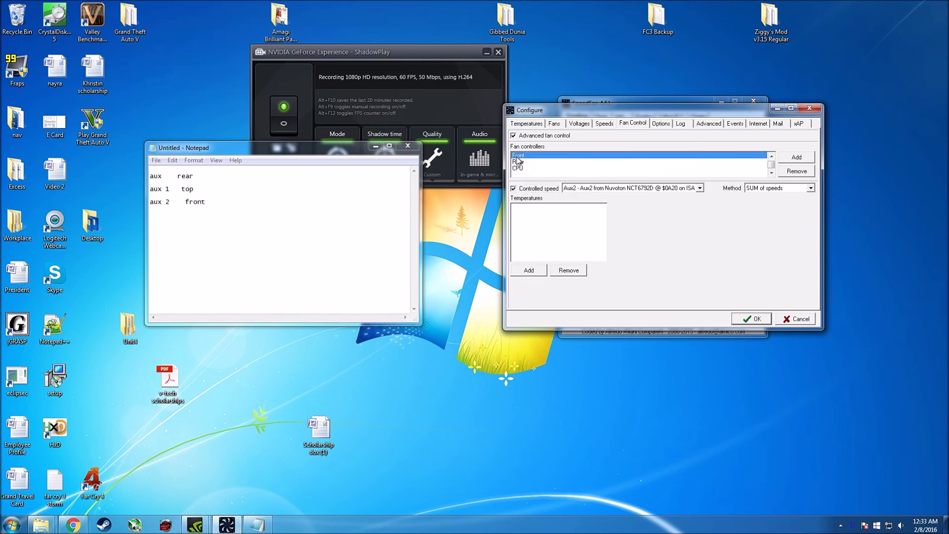
pyautogui.scroll(1, 518, 160)
pyautogui.click(523, 155)
# - Add the Core 0, Core 1, Core 2, Core 3 and GPU temperatures to the Top controller
pyautogui.click(530, 269)
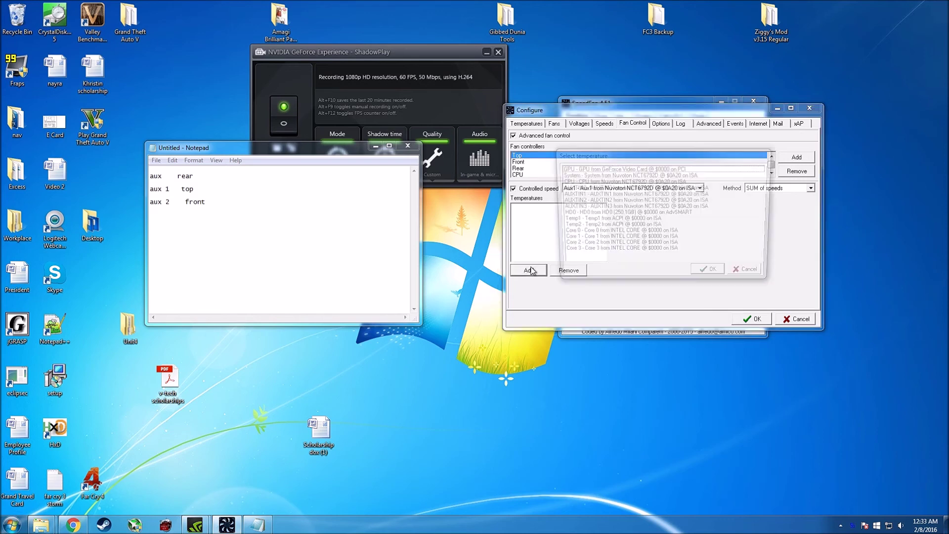
pyautogui.click(601, 232)
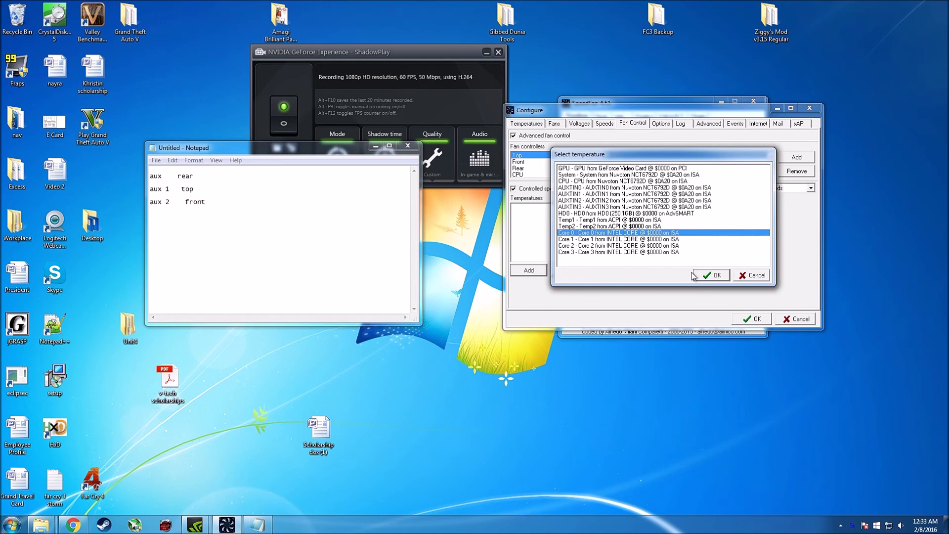
pyautogui.click(711, 275)
pyautogui.click(529, 270)
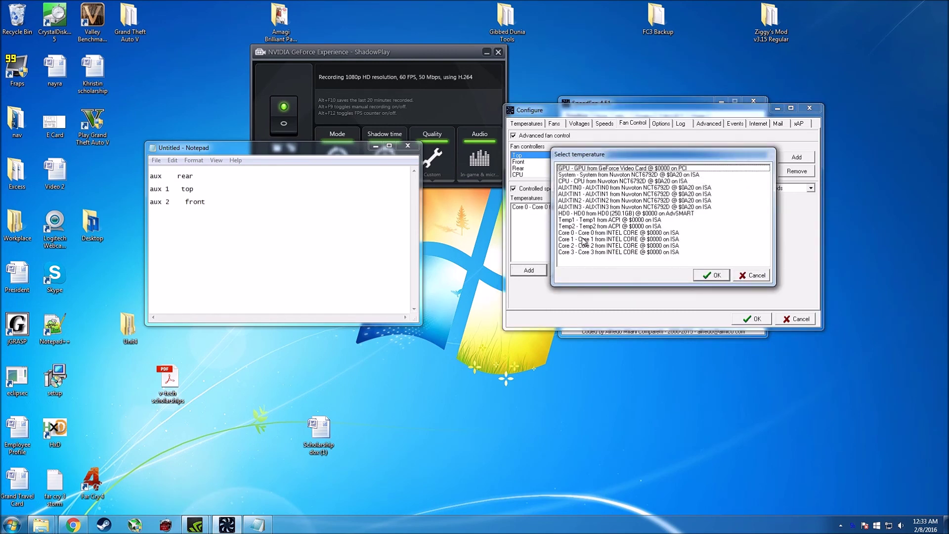
pyautogui.click(597, 240)
pyautogui.click(712, 275)
pyautogui.click(527, 272)
pyautogui.click(593, 245)
pyautogui.click(710, 274)
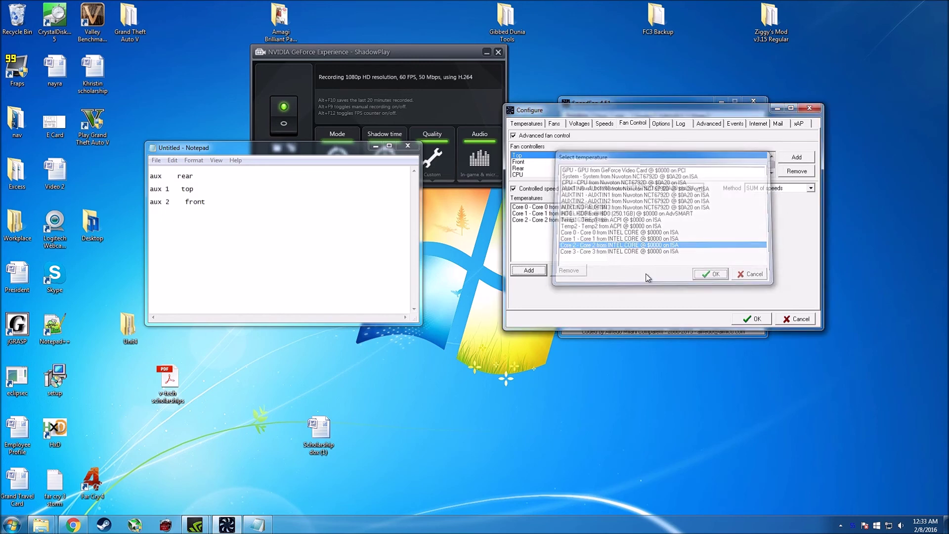
pyautogui.click(528, 272)
pyautogui.click(572, 252)
pyautogui.click(711, 275)
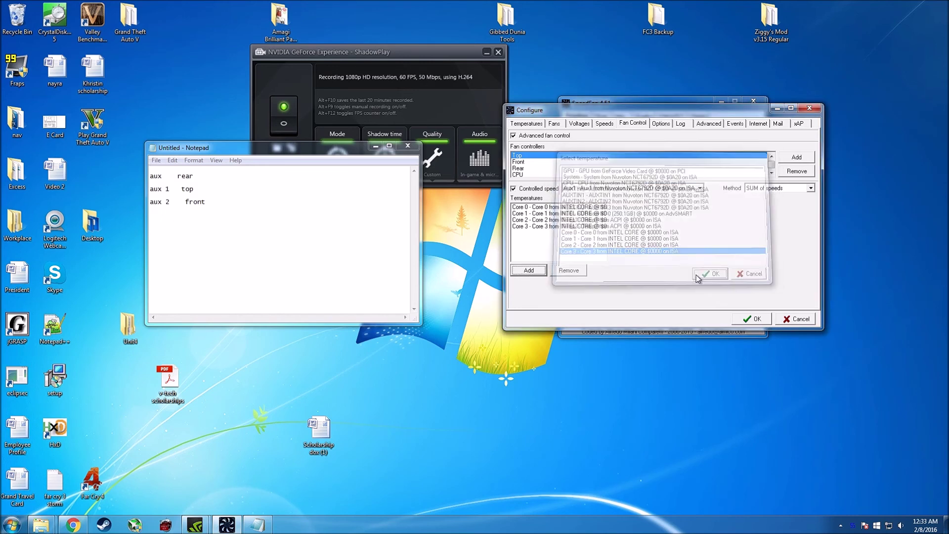
pyautogui.click(528, 271)
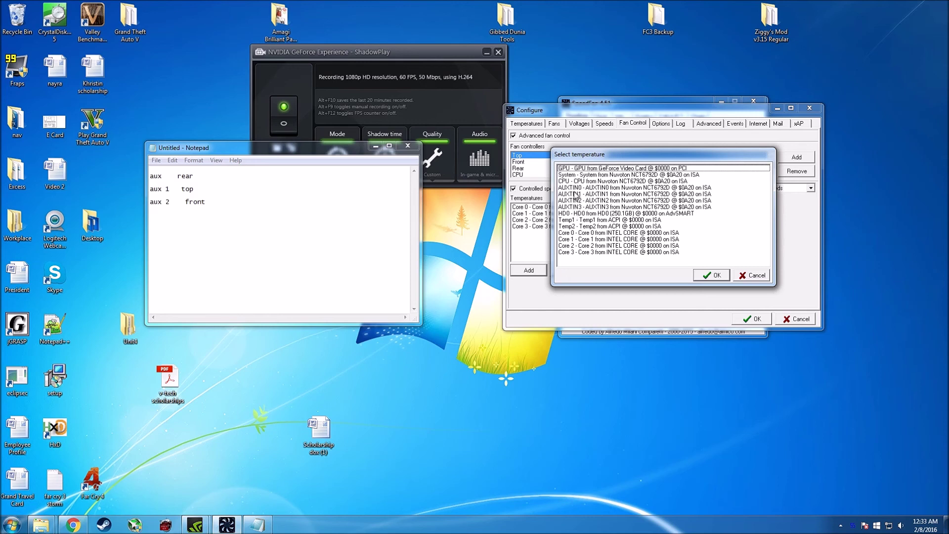
pyautogui.click(711, 275)
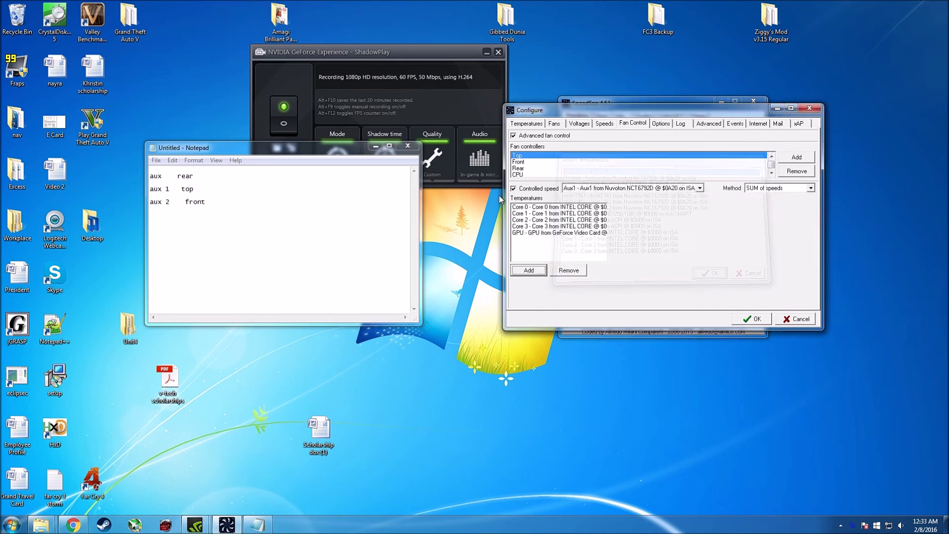
# - Add the Core 0 through Core 3 temperatures to the Front controller
pyautogui.click(518, 161)
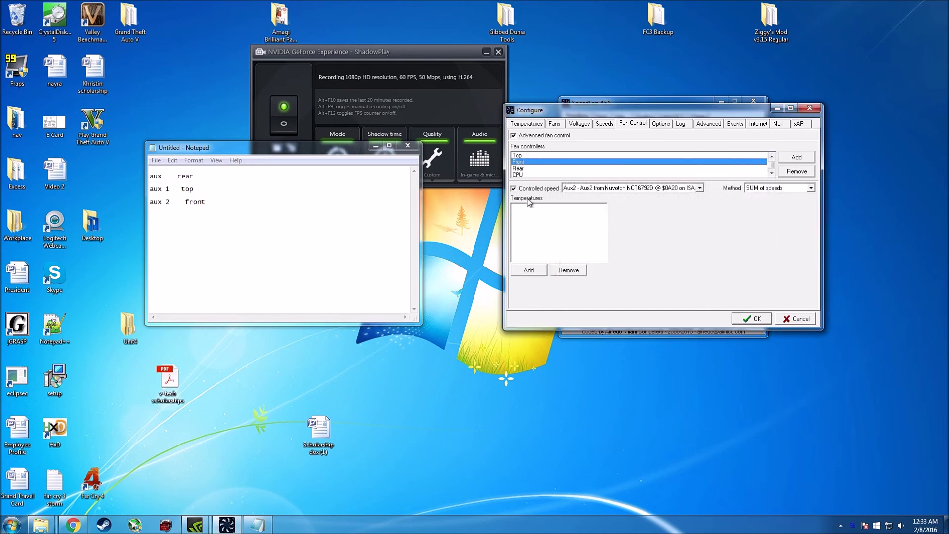
pyautogui.click(529, 271)
pyautogui.click(577, 233)
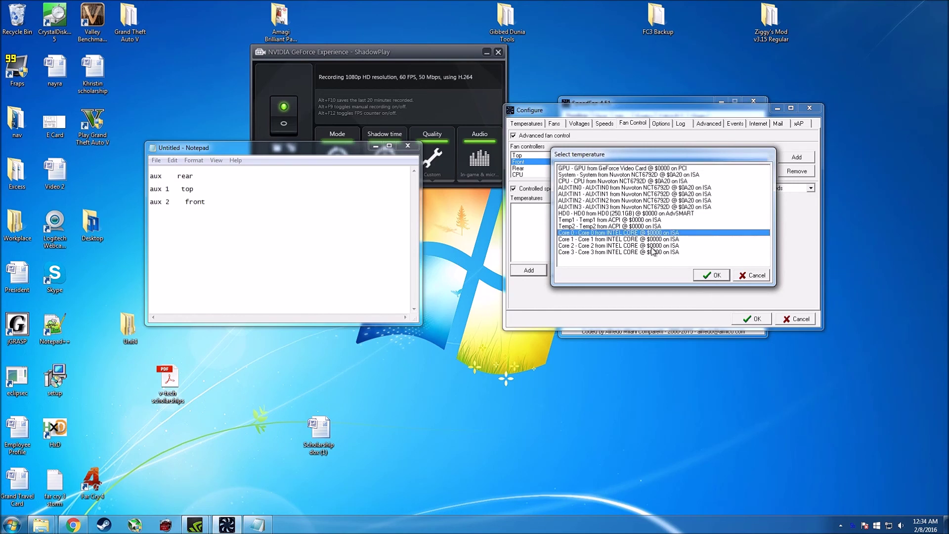
pyautogui.click(712, 275)
pyautogui.click(529, 270)
pyautogui.click(590, 239)
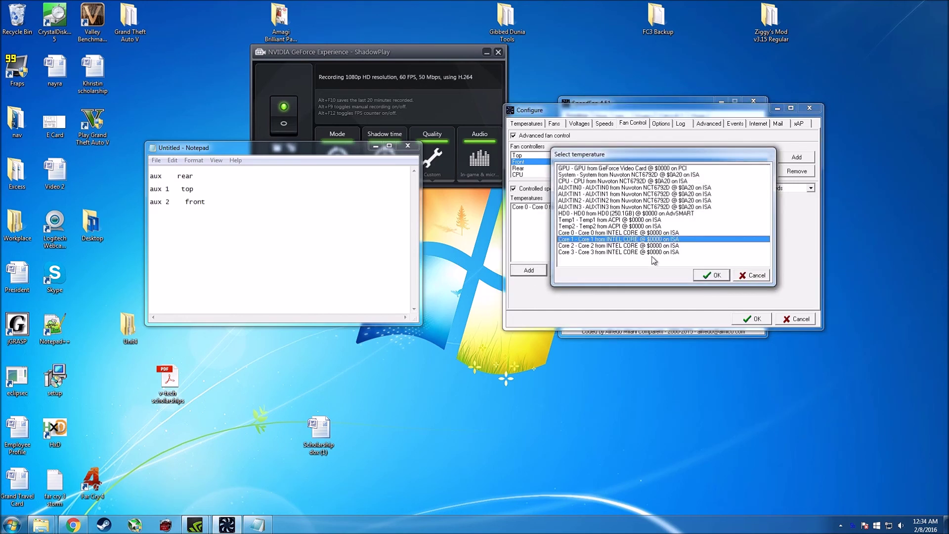
pyautogui.click(712, 276)
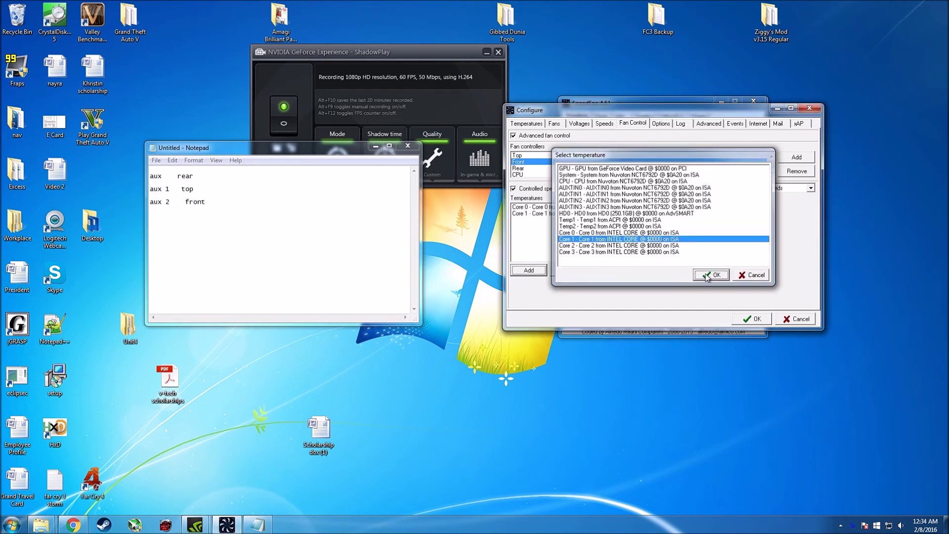
pyautogui.click(526, 272)
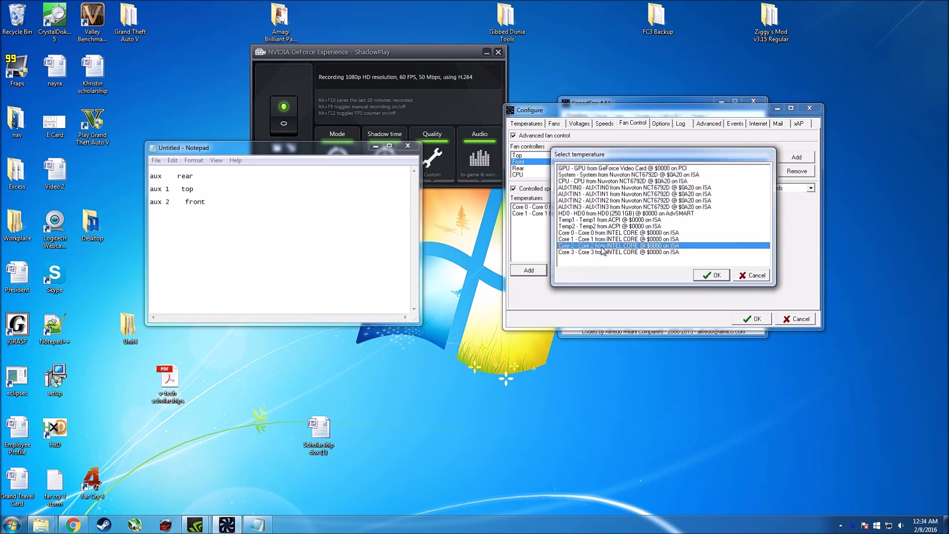
pyautogui.click(711, 275)
pyautogui.click(529, 270)
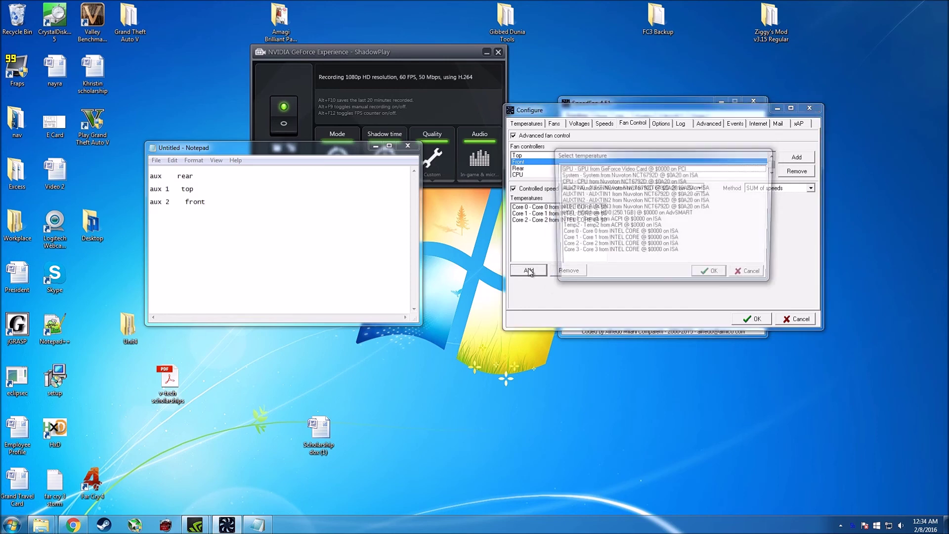
pyautogui.click(584, 253)
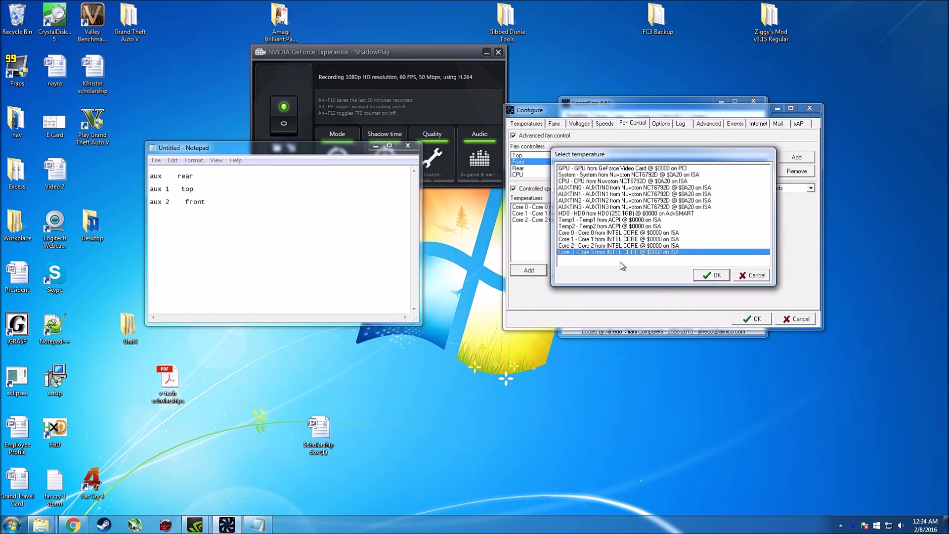
pyautogui.click(702, 276)
pyautogui.click(528, 270)
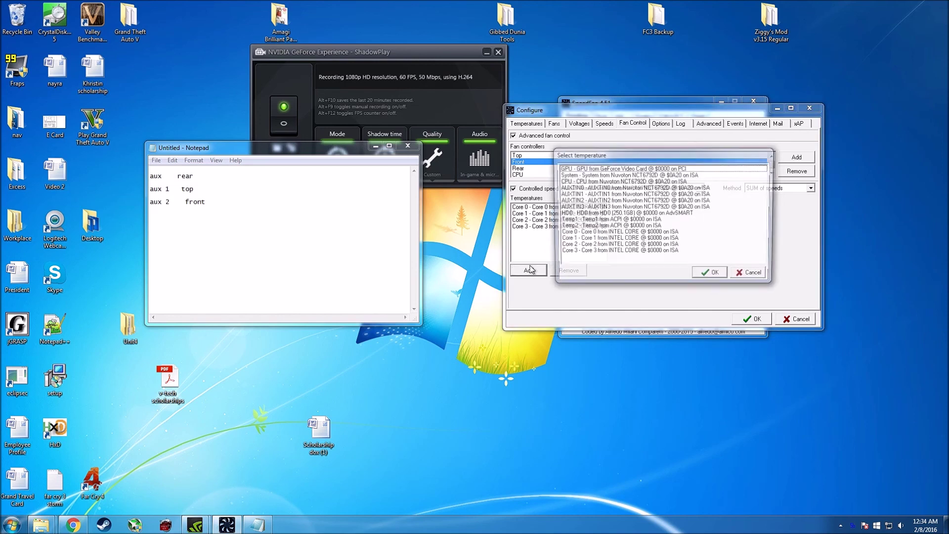
pyautogui.click(570, 171)
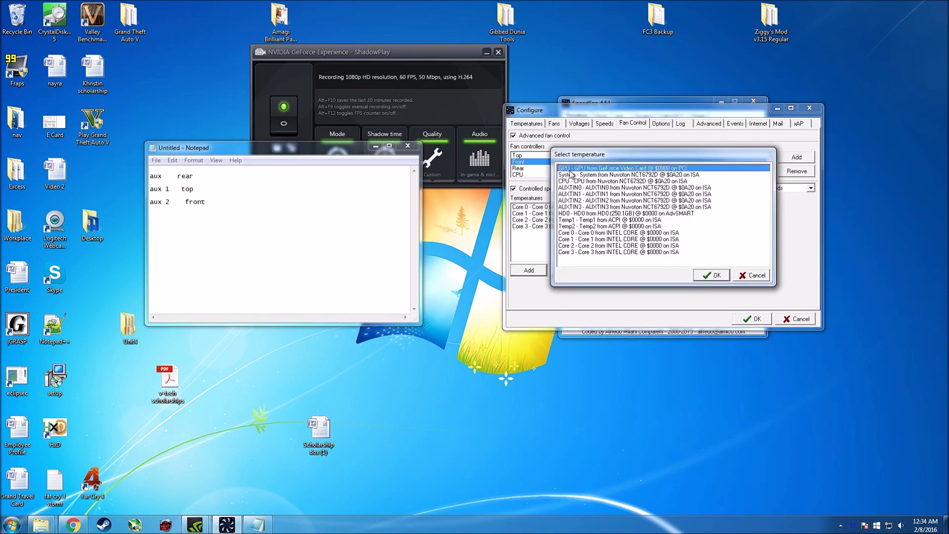
# - Add GPU to Front, and Core 0–3 plus GPU temperatures to the Rear controller
pyautogui.click(704, 274)
pyautogui.click(515, 168)
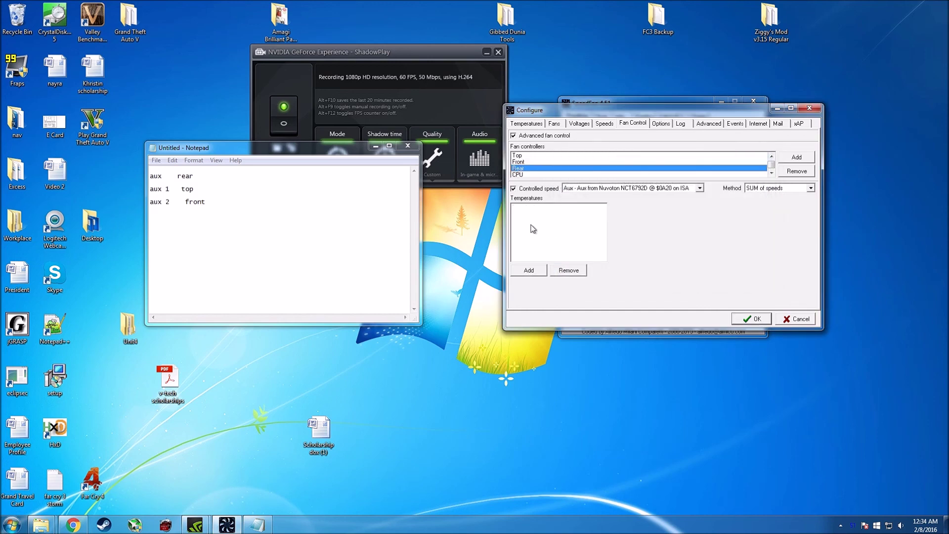
pyautogui.click(528, 270)
pyautogui.click(576, 233)
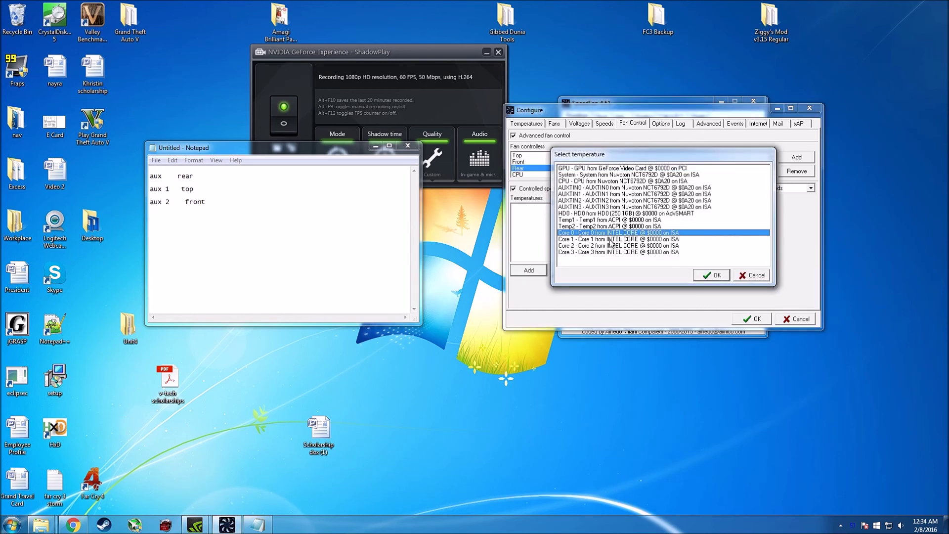
pyautogui.click(704, 275)
pyautogui.click(528, 270)
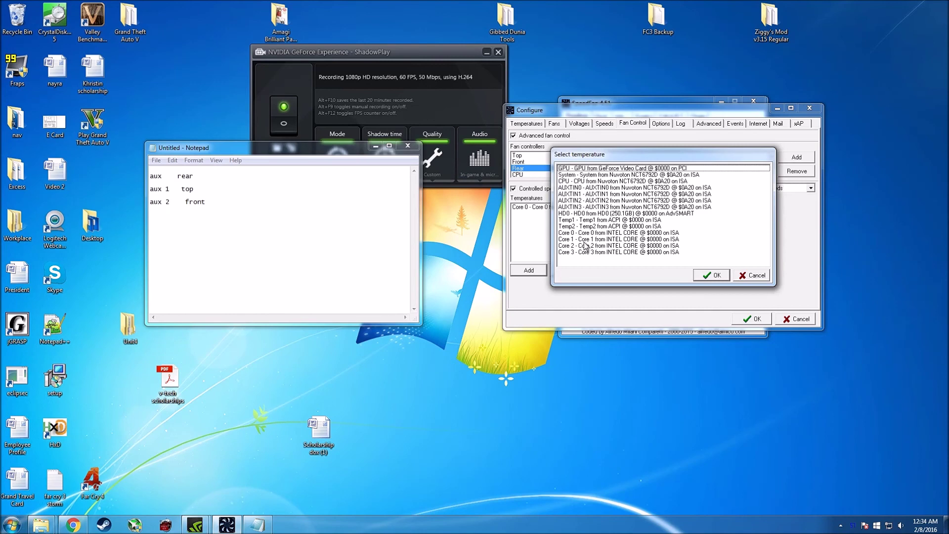
pyautogui.click(584, 239)
pyautogui.click(704, 275)
pyautogui.click(534, 270)
pyautogui.click(604, 246)
pyautogui.click(711, 278)
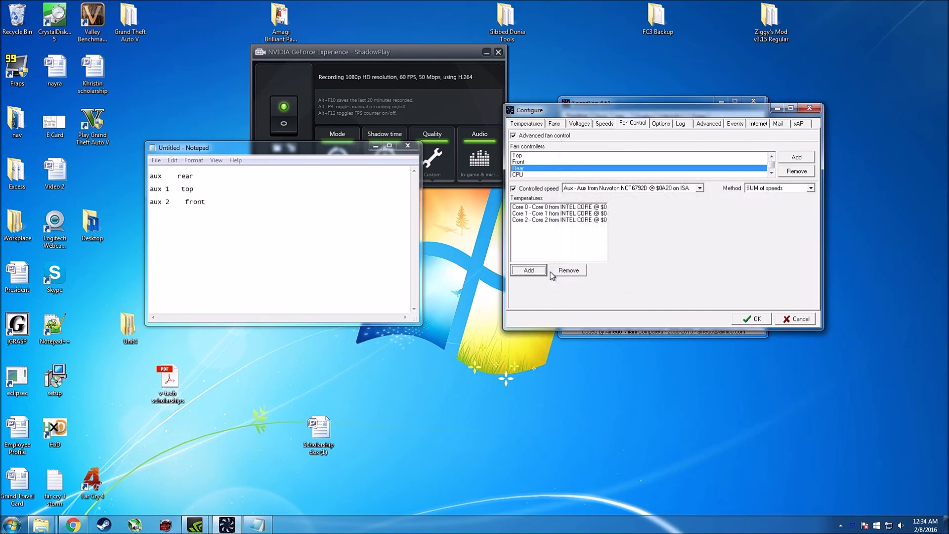
pyautogui.click(532, 271)
pyautogui.click(585, 252)
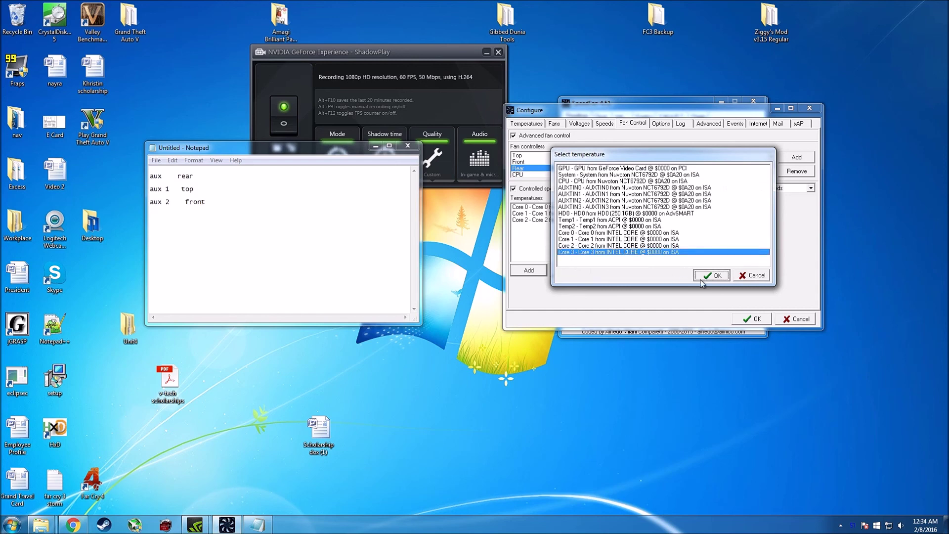
pyautogui.click(701, 279)
pyautogui.click(529, 271)
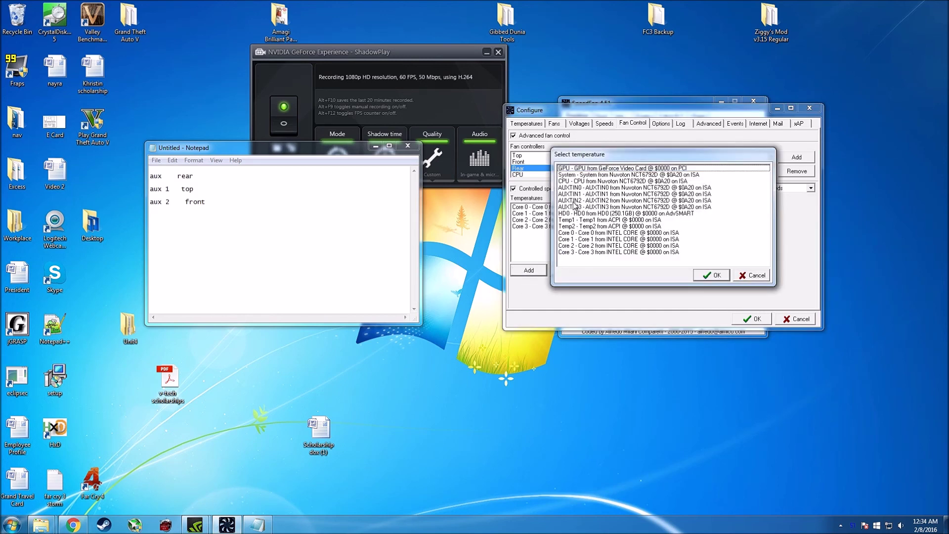
pyautogui.click(574, 169)
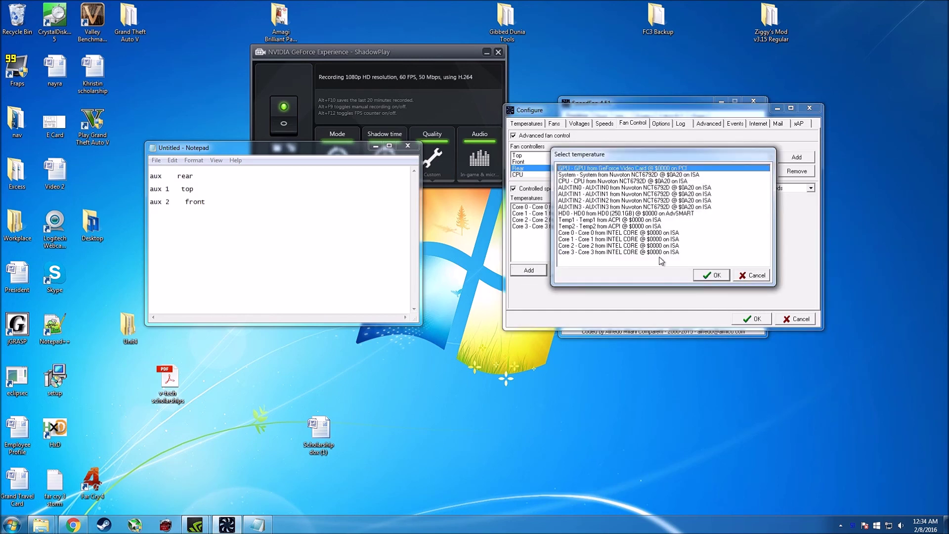
pyautogui.click(703, 277)
# - Add Core 0–3 and GPU temperatures to the CPU controller and confirm the configuration with OK
pyautogui.click(533, 175)
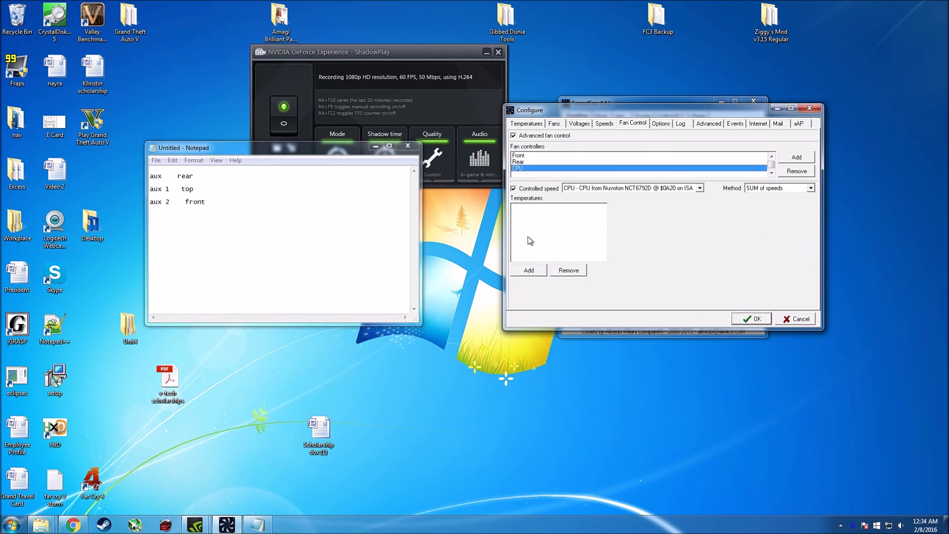
pyautogui.click(529, 271)
pyautogui.click(579, 232)
pyautogui.click(711, 274)
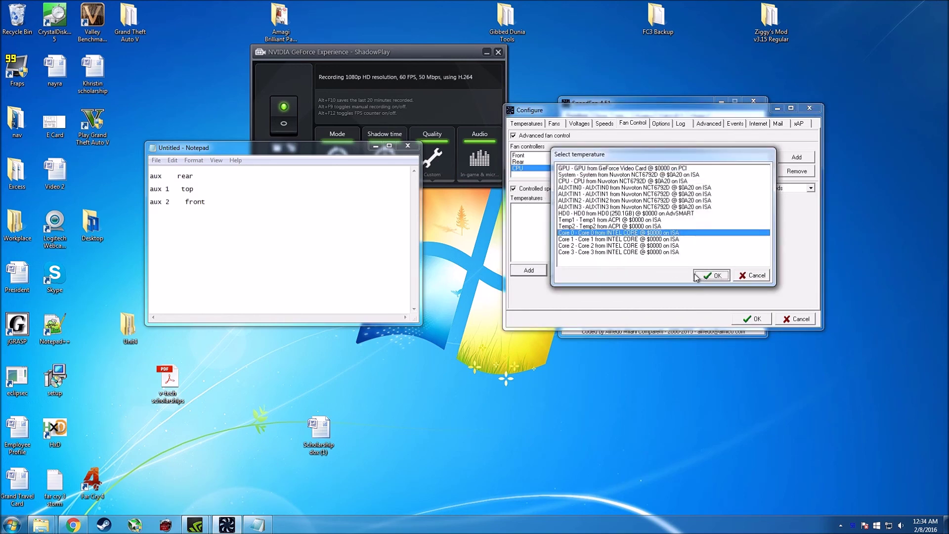
pyautogui.click(530, 271)
pyautogui.click(581, 240)
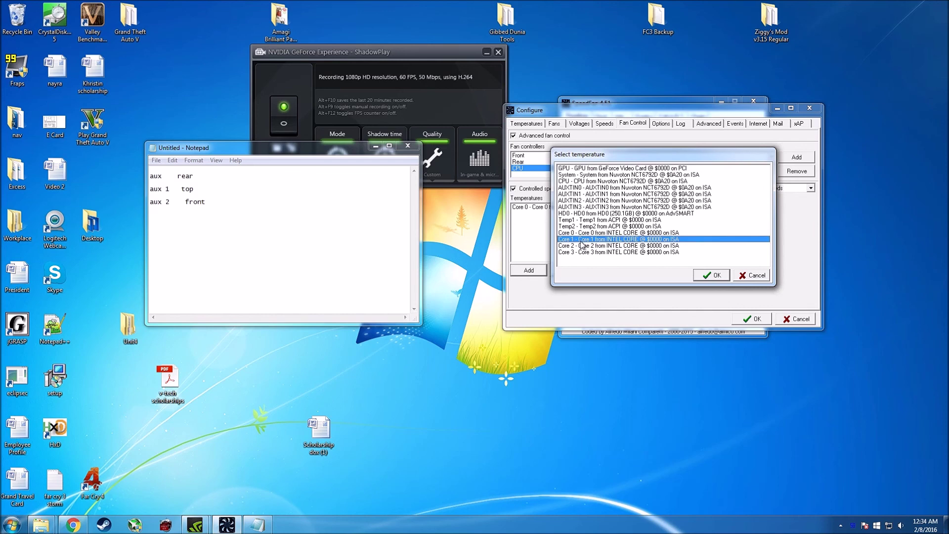
pyautogui.click(711, 275)
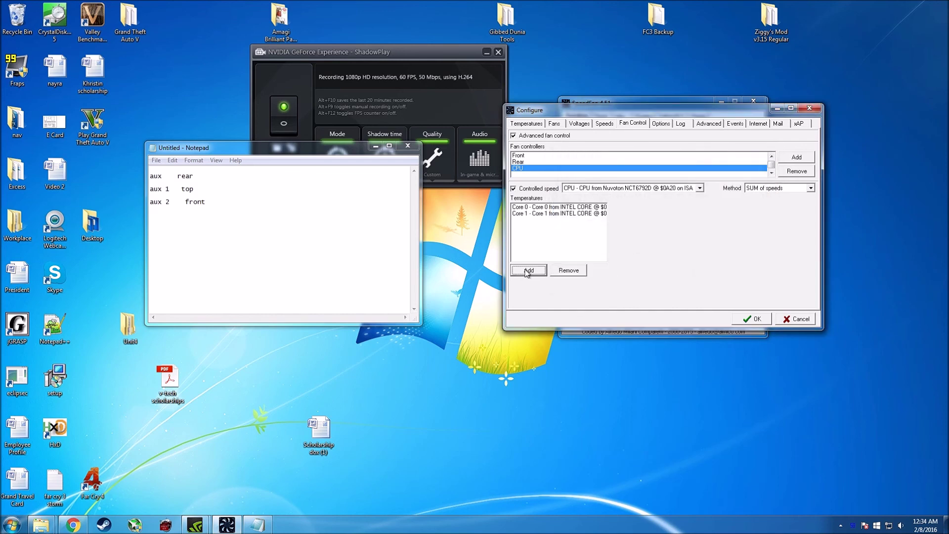
pyautogui.click(528, 270)
pyautogui.click(580, 246)
pyautogui.click(700, 277)
pyautogui.click(529, 270)
pyautogui.click(591, 252)
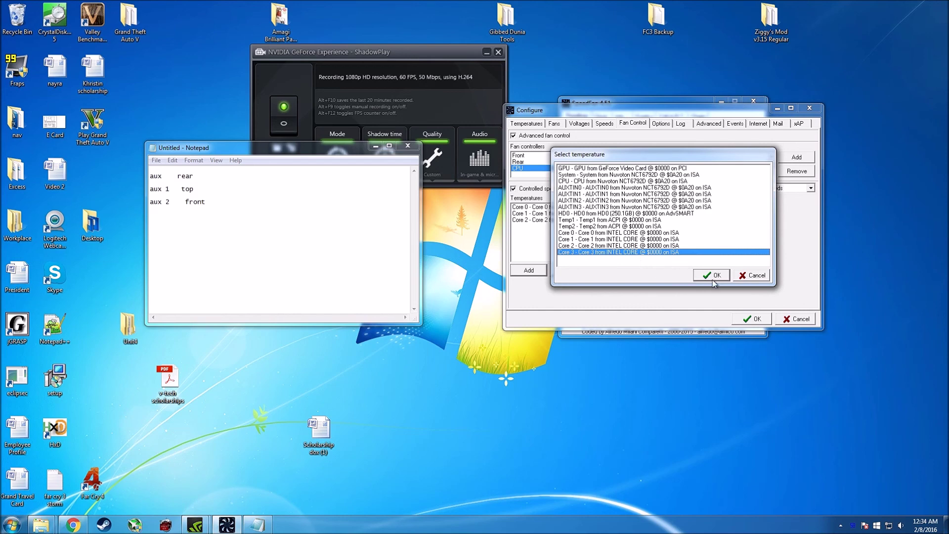
pyautogui.click(713, 277)
pyautogui.click(529, 271)
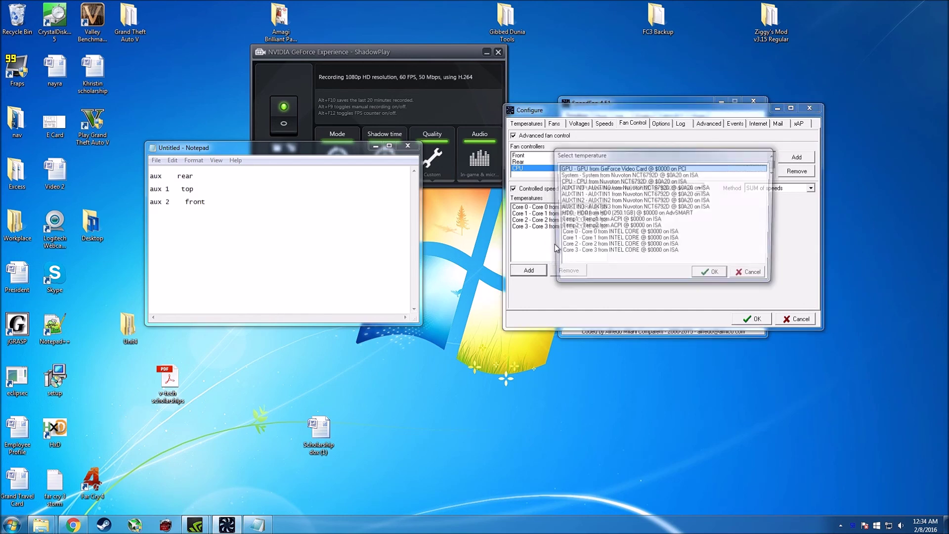
pyautogui.click(572, 169)
pyautogui.click(711, 274)
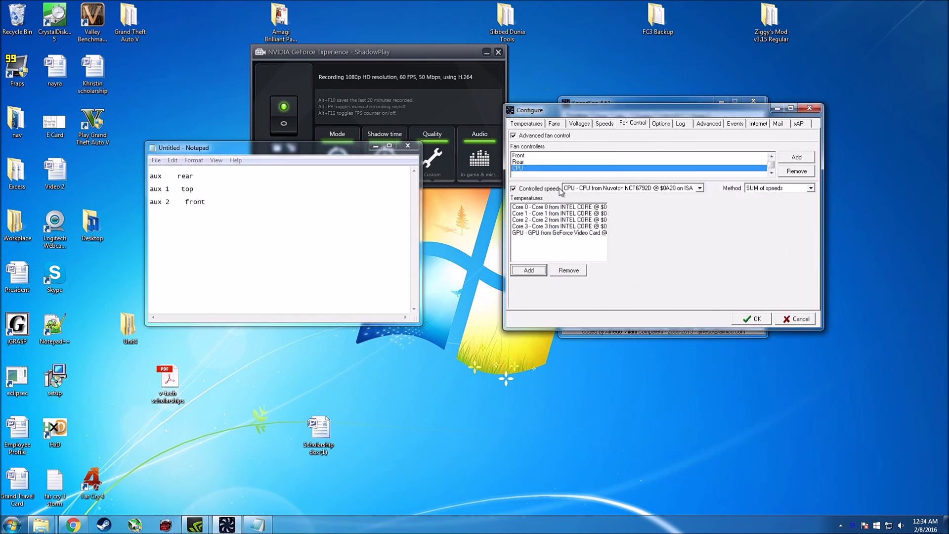
pyautogui.click(750, 318)
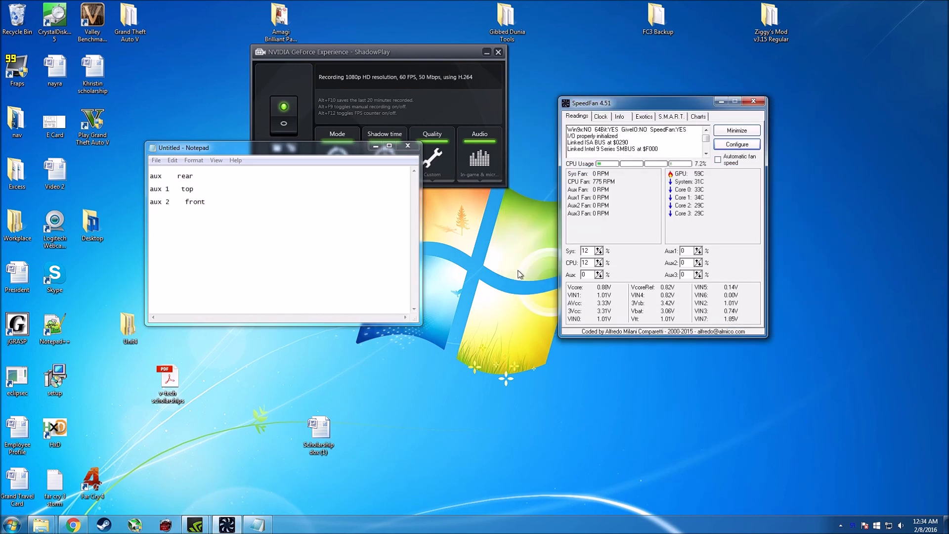